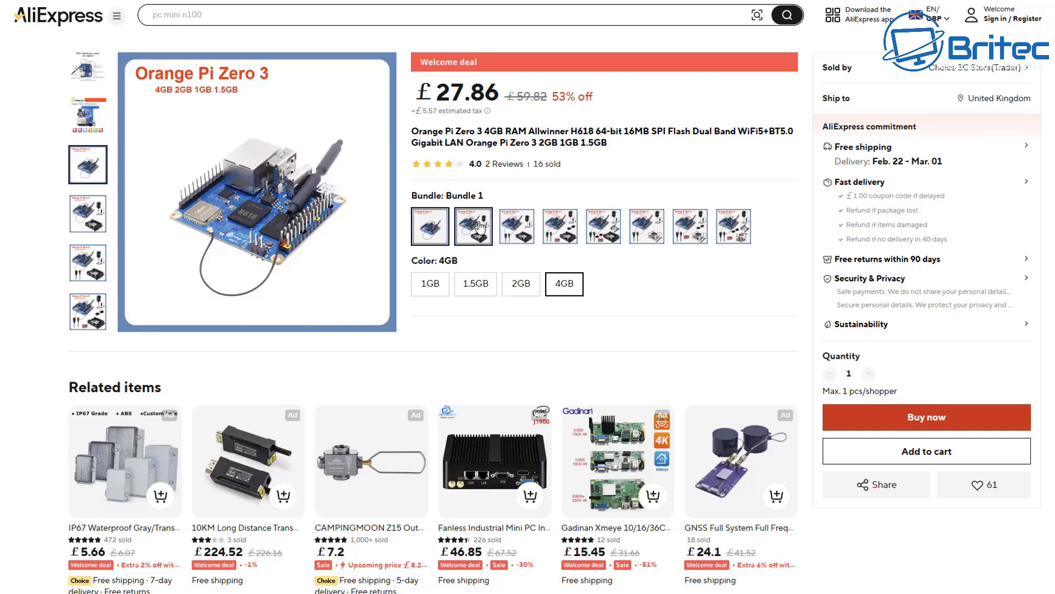
# Compare the prices of Bundles 2–5, then settle on Bundle 2 with 4GB at £33.33.
pyautogui.click(481, 225)
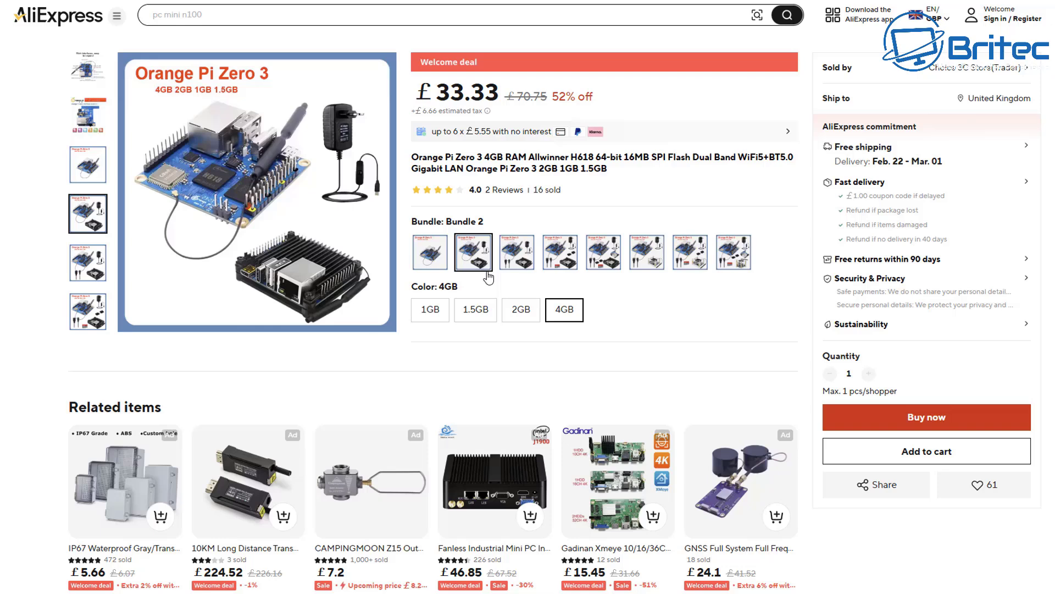
pyautogui.click(516, 258)
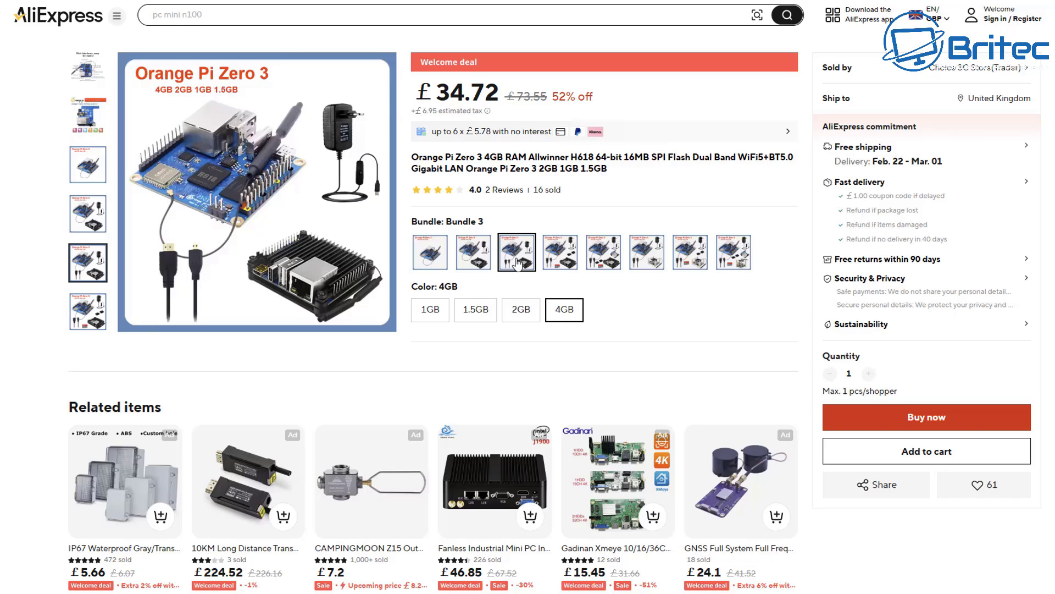
pyautogui.click(561, 258)
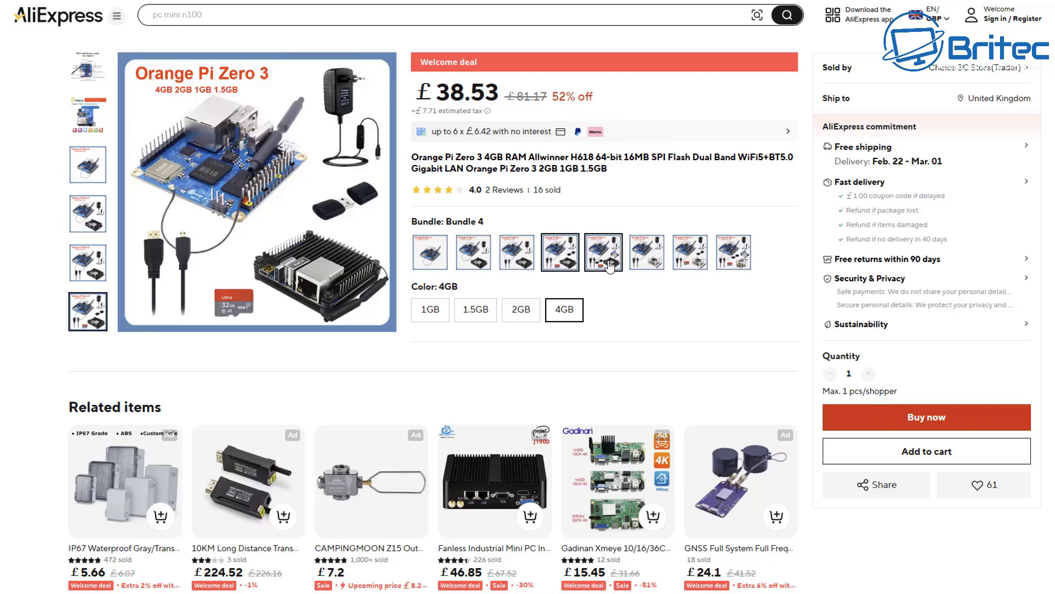
pyautogui.click(606, 268)
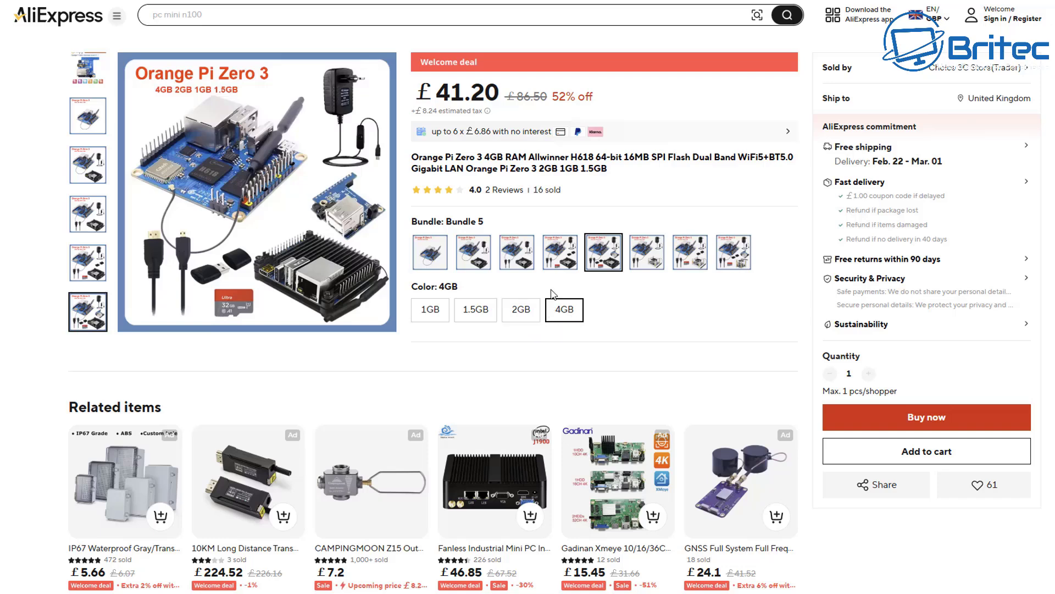
pyautogui.click(490, 266)
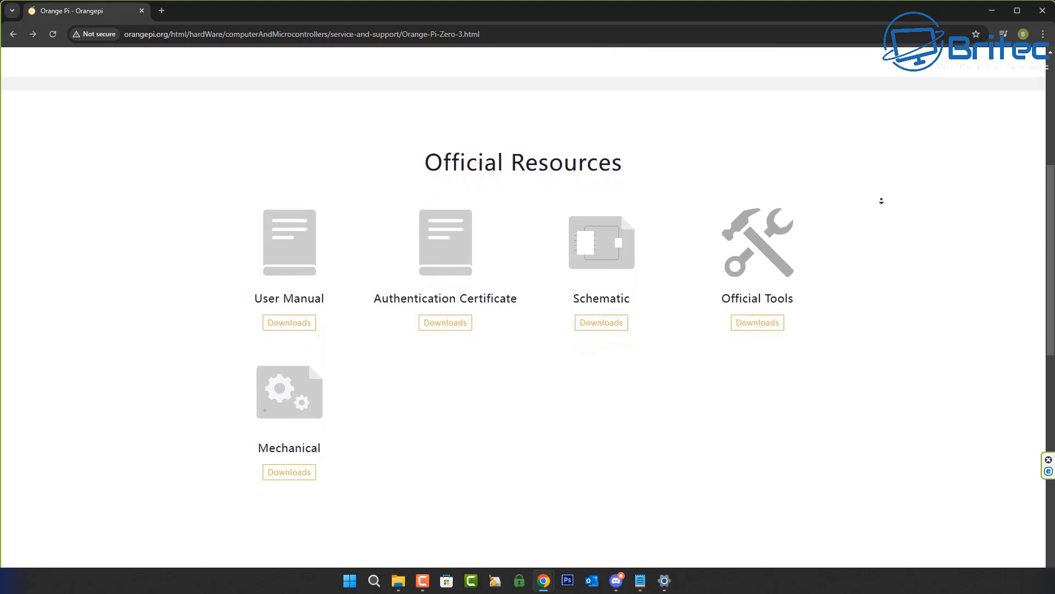
# Scroll down to Official Images and open the Ubuntu Image Downloads link.
pyautogui.click(884, 204)
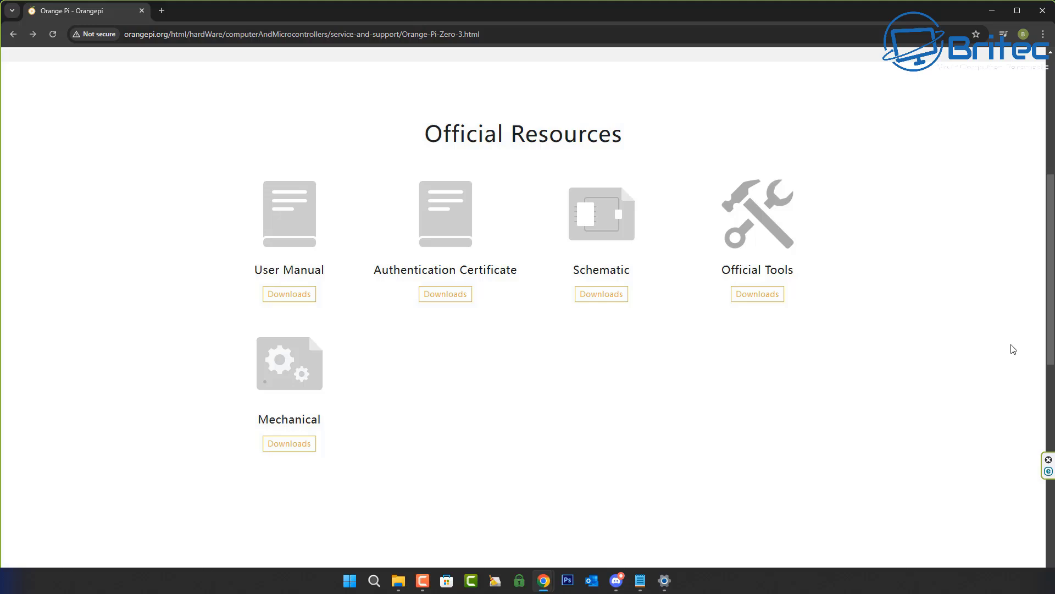
pyautogui.middleClick(1010, 361)
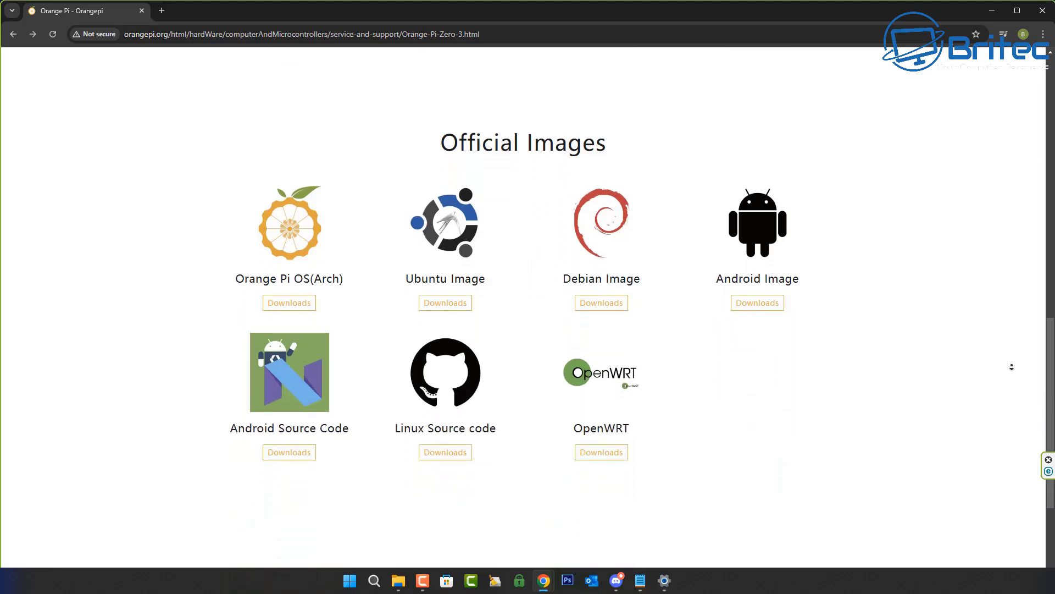
pyautogui.middleClick(1014, 370)
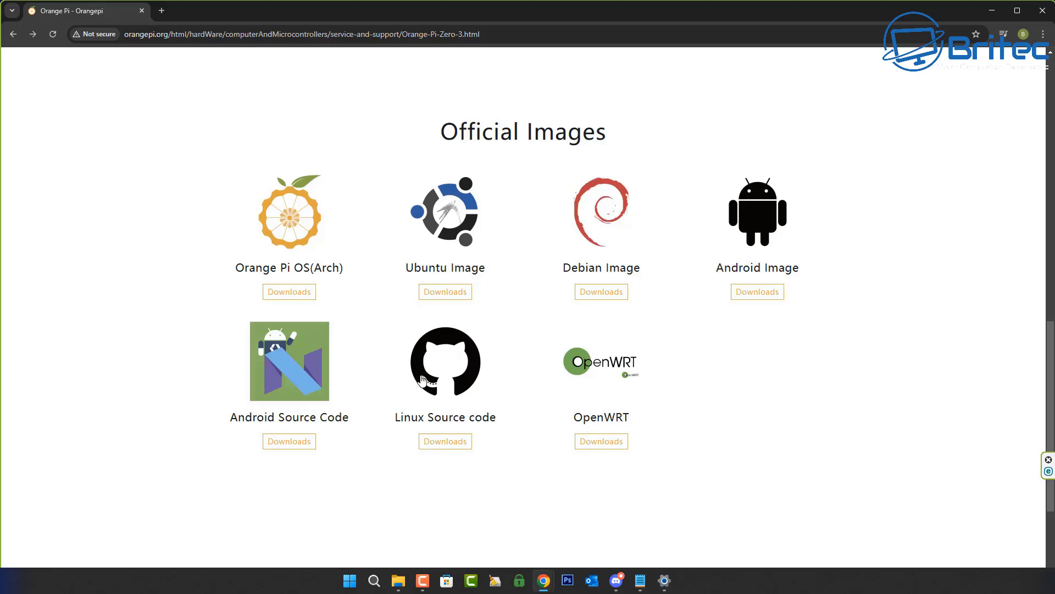
pyautogui.click(446, 292)
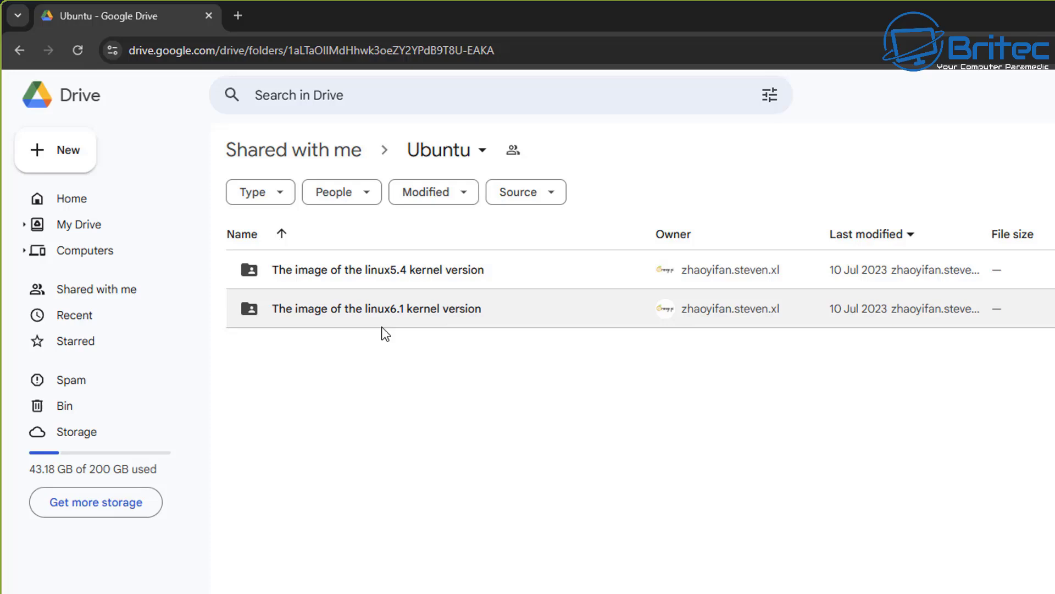
# Download Orangepizero3_1.0.4_ubuntu_jammy_server_linux6.1.31.7z from the linux6.1 folder, accepting the virus-scan warning.
pyautogui.click(394, 309)
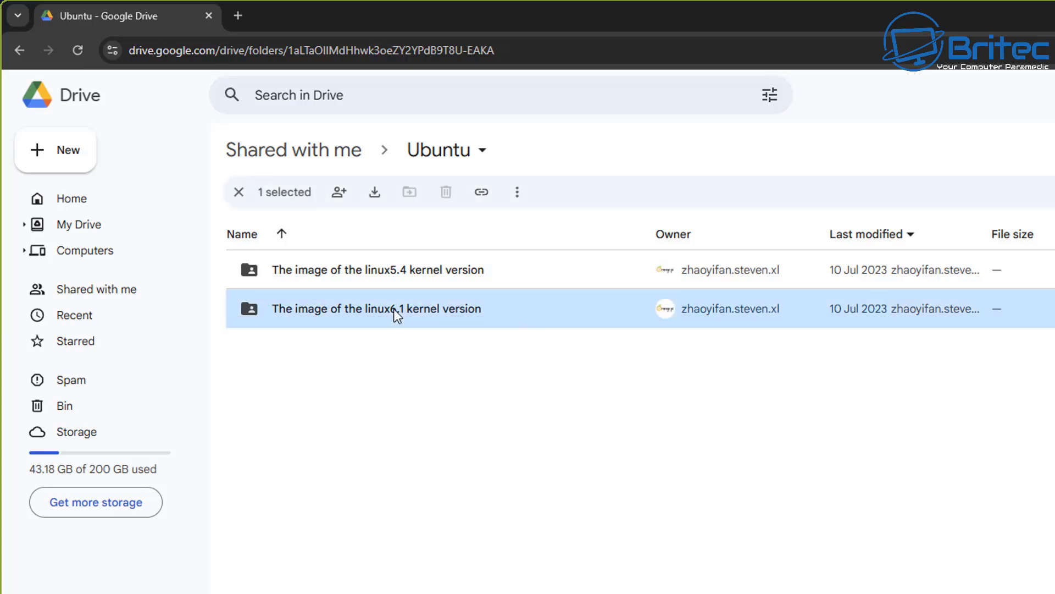
pyautogui.doubleClick(397, 315)
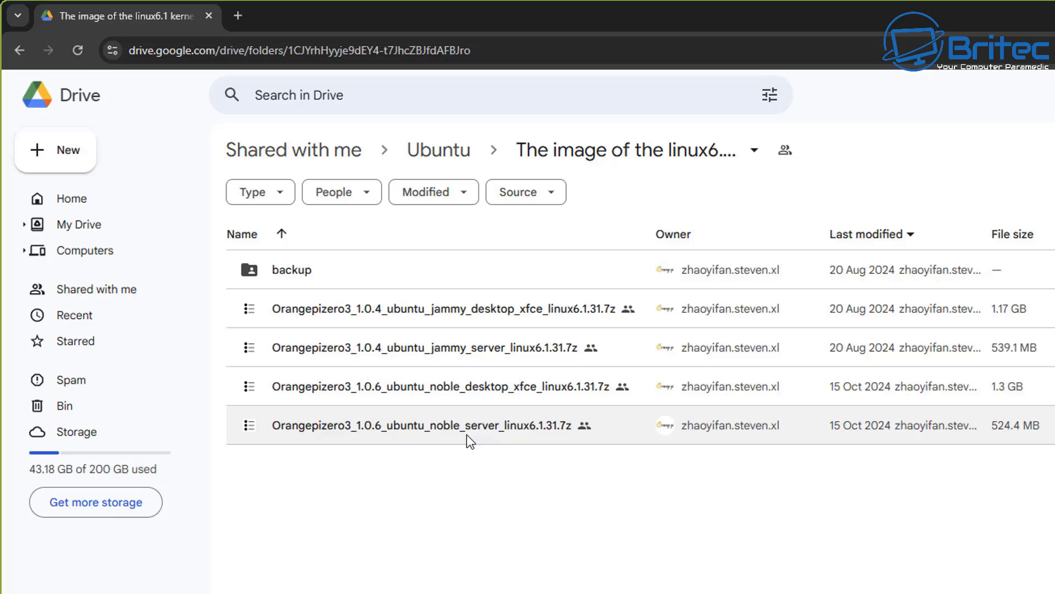
pyautogui.doubleClick(467, 354)
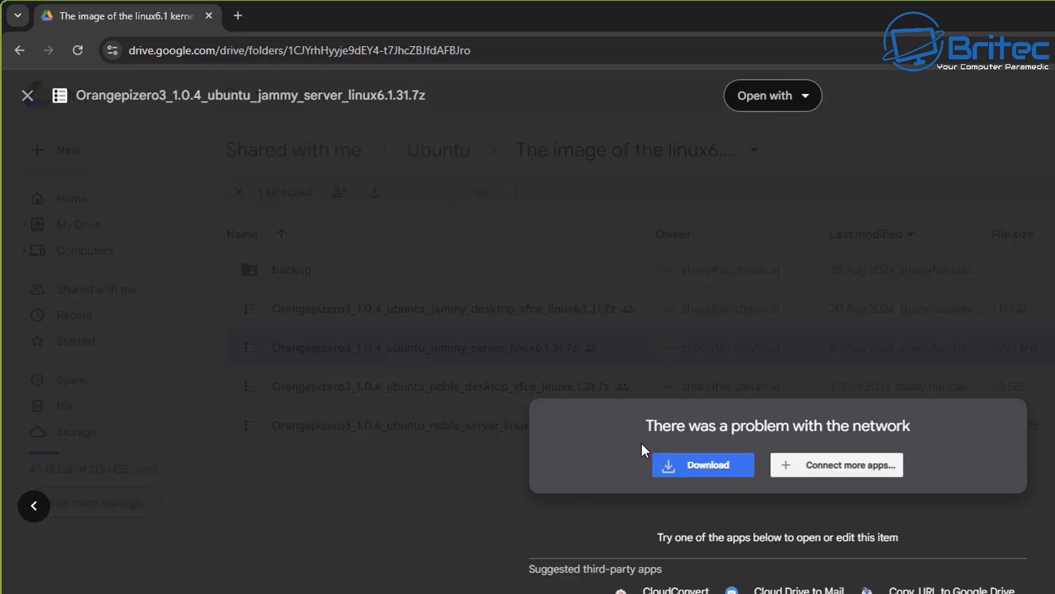
pyautogui.click(709, 472)
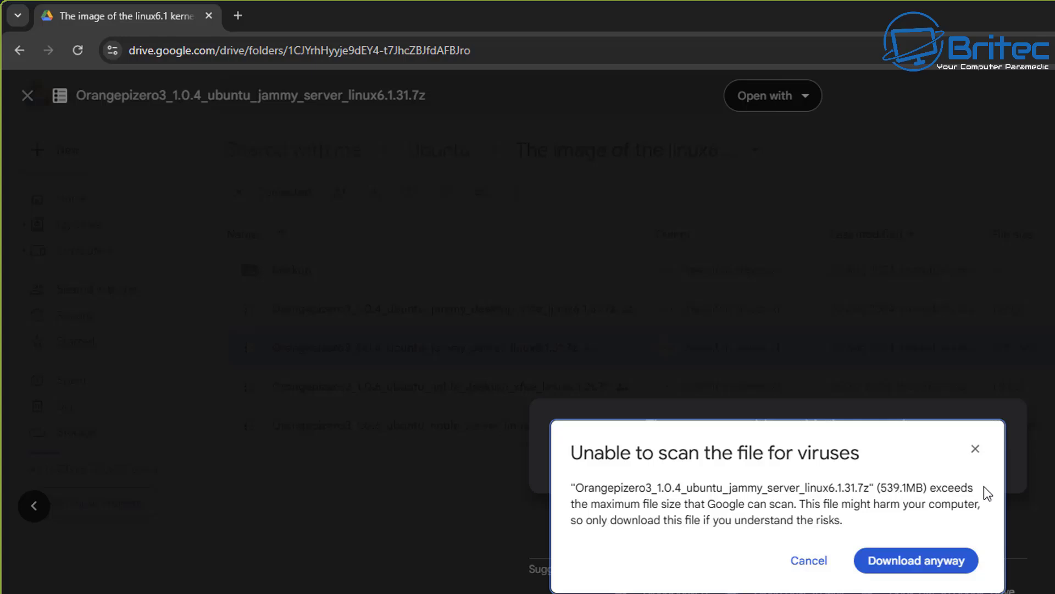
pyautogui.click(887, 530)
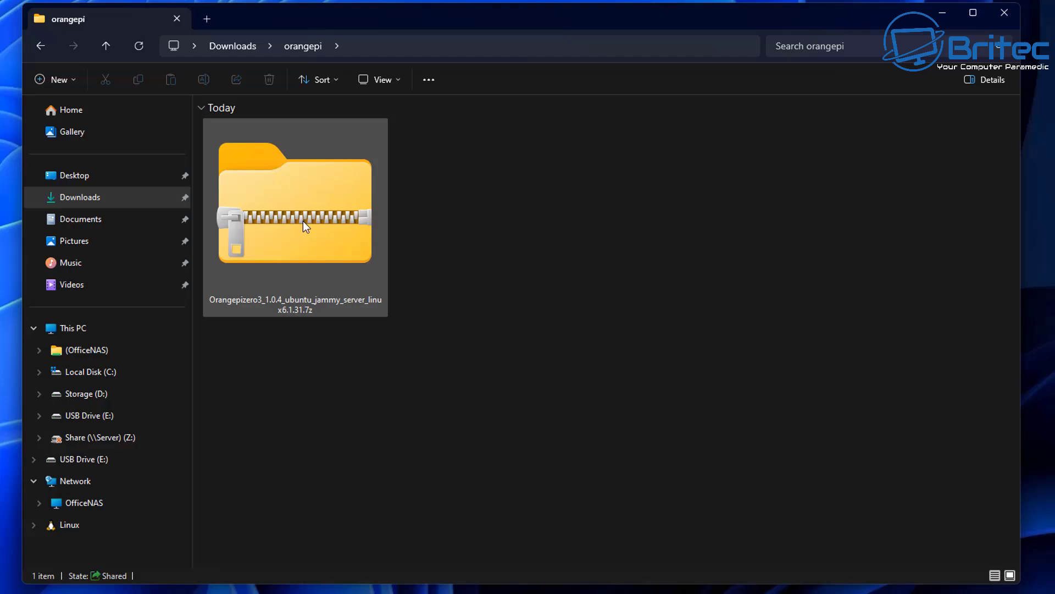
# Extract All from the jammy server .7z into the suggested folder and widen the Name column.
pyautogui.rightClick(302, 221)
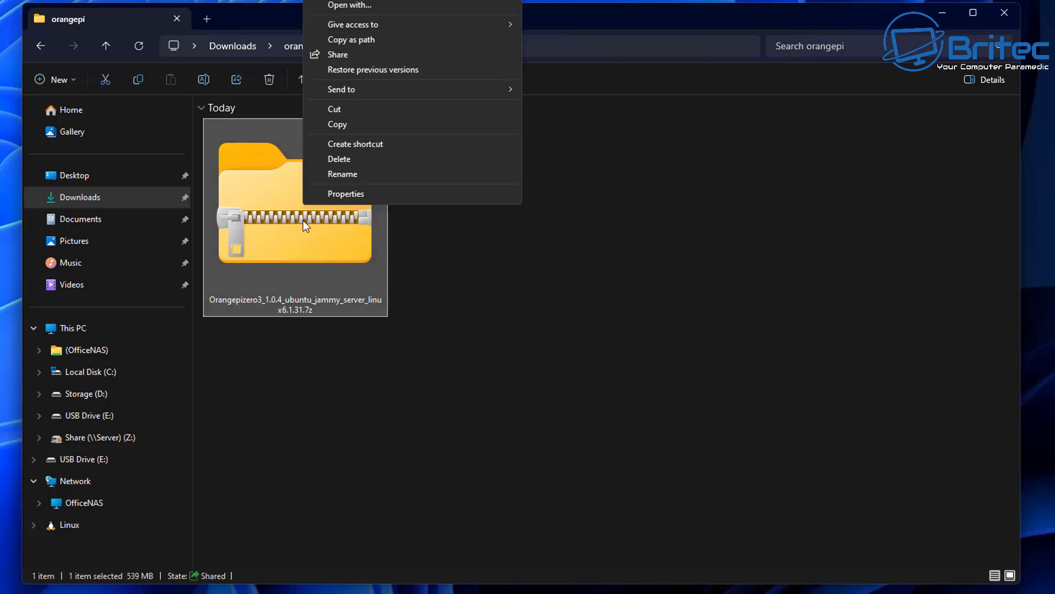
pyautogui.click(276, 407)
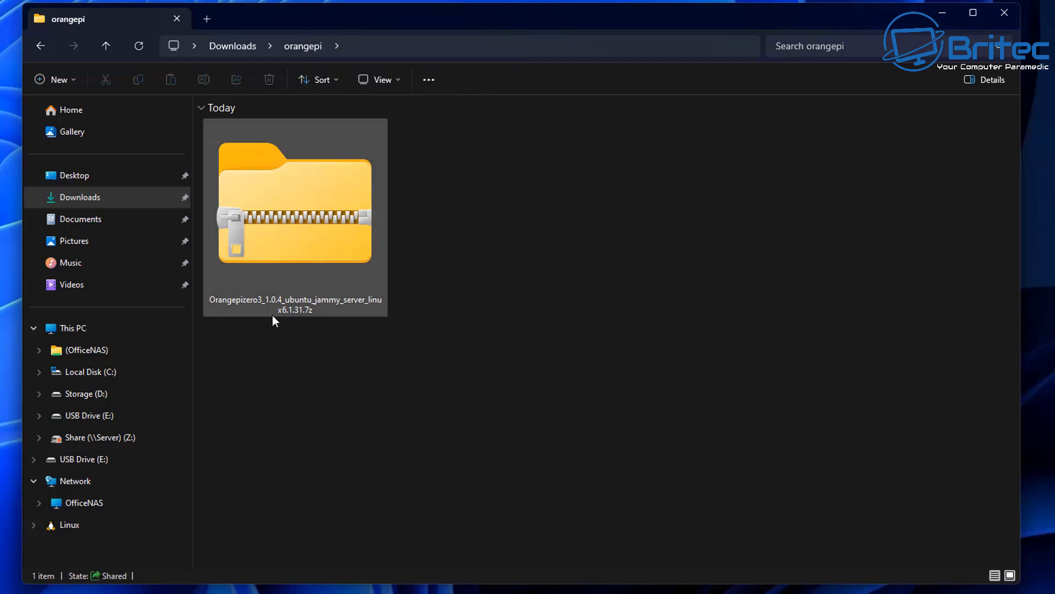
pyautogui.rightClick(272, 311)
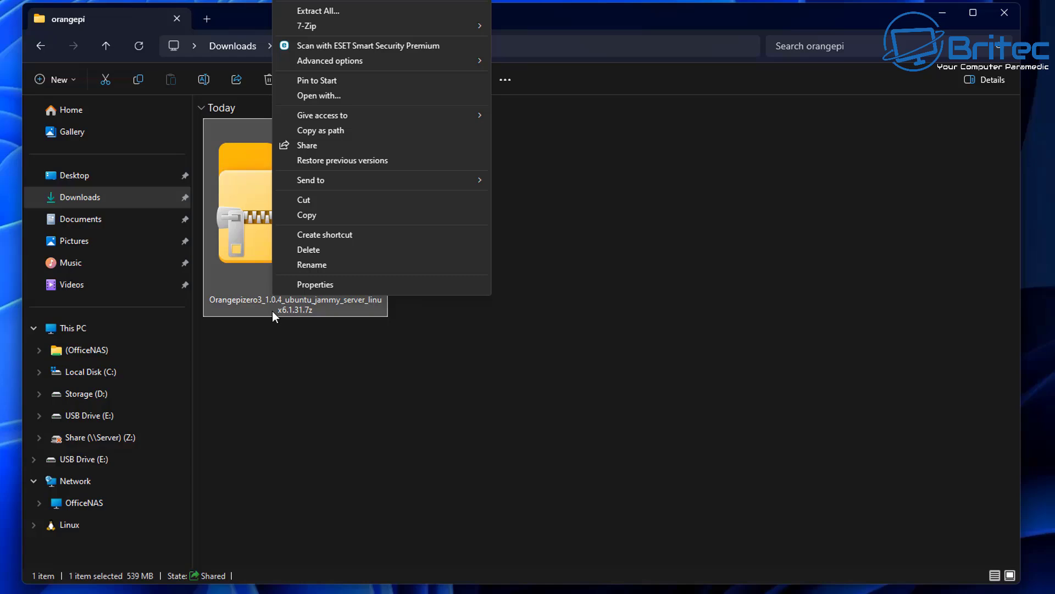
pyautogui.moveTo(329, 24)
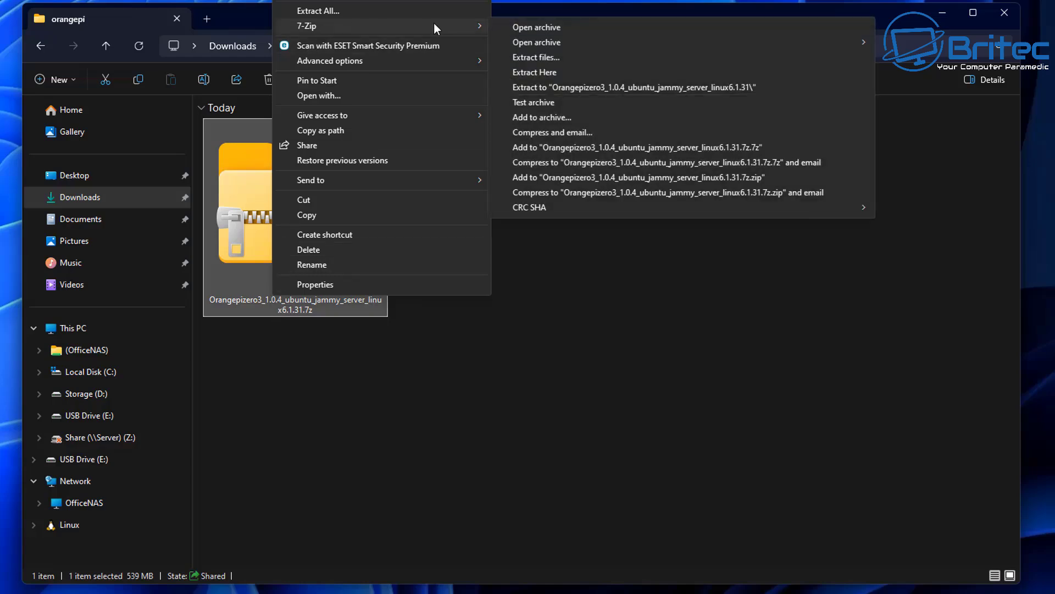
pyautogui.click(368, 9)
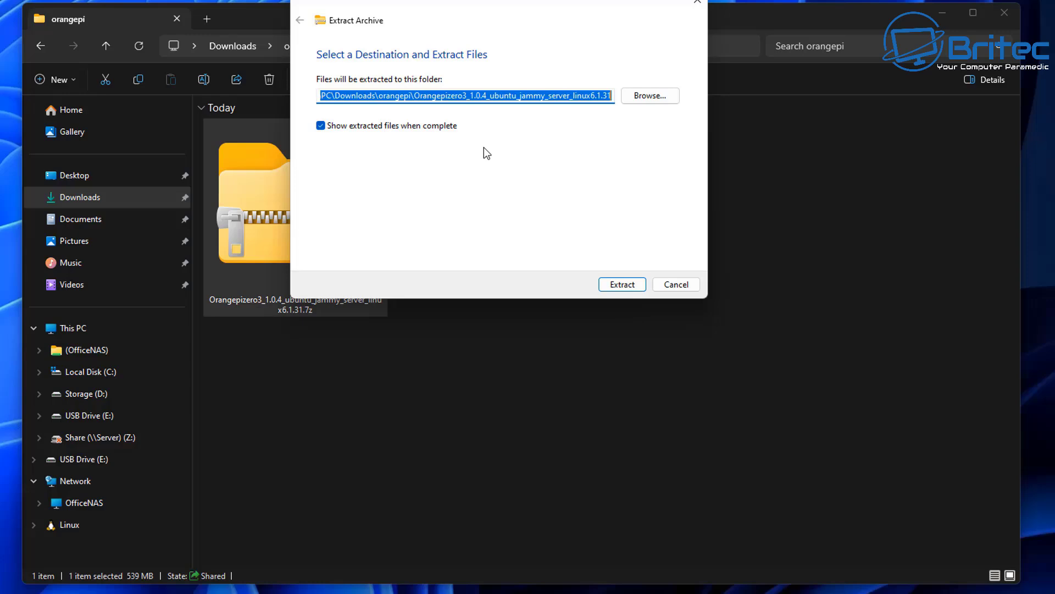
pyautogui.click(626, 288)
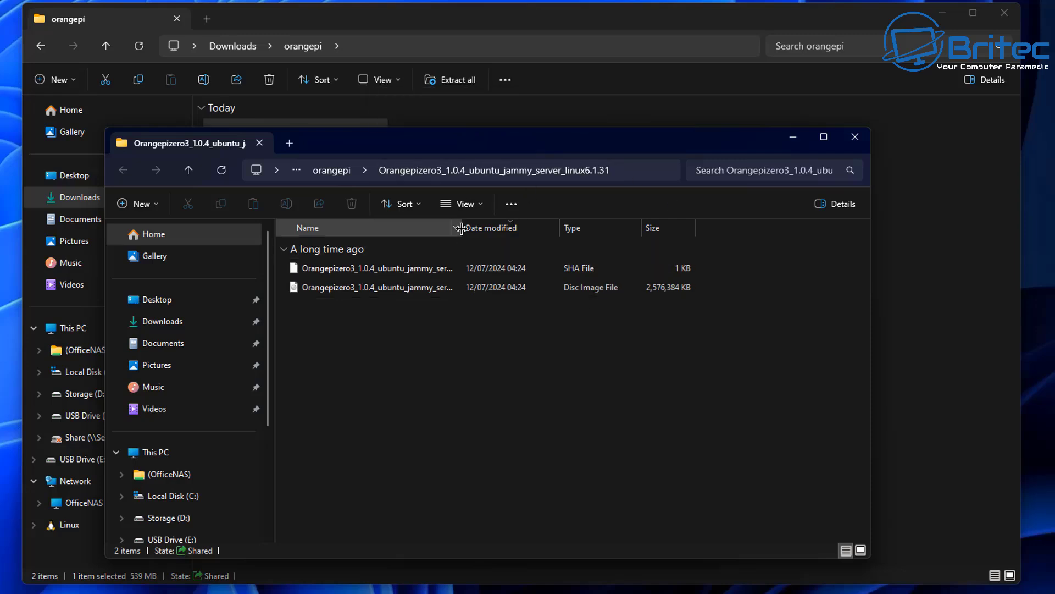
pyautogui.moveTo(460, 229); pyautogui.dragTo(561, 235)
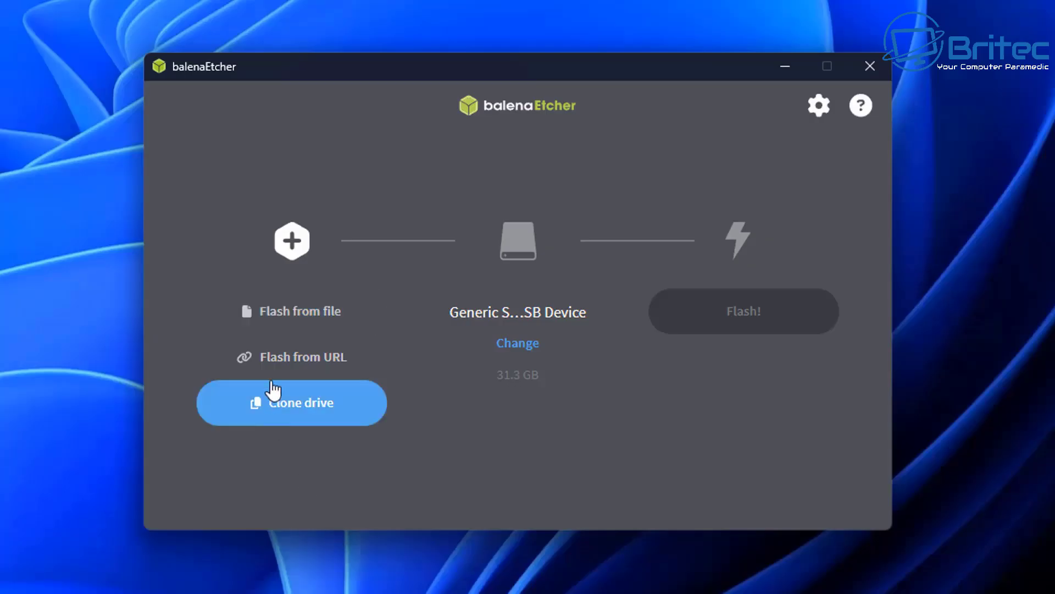
# Load Orangepizero3_1.0.4_ubuntu_jammy_server_linux6.1.31.img from Downloads\orangepi and flash it to the USB drive.
pyautogui.click(293, 321)
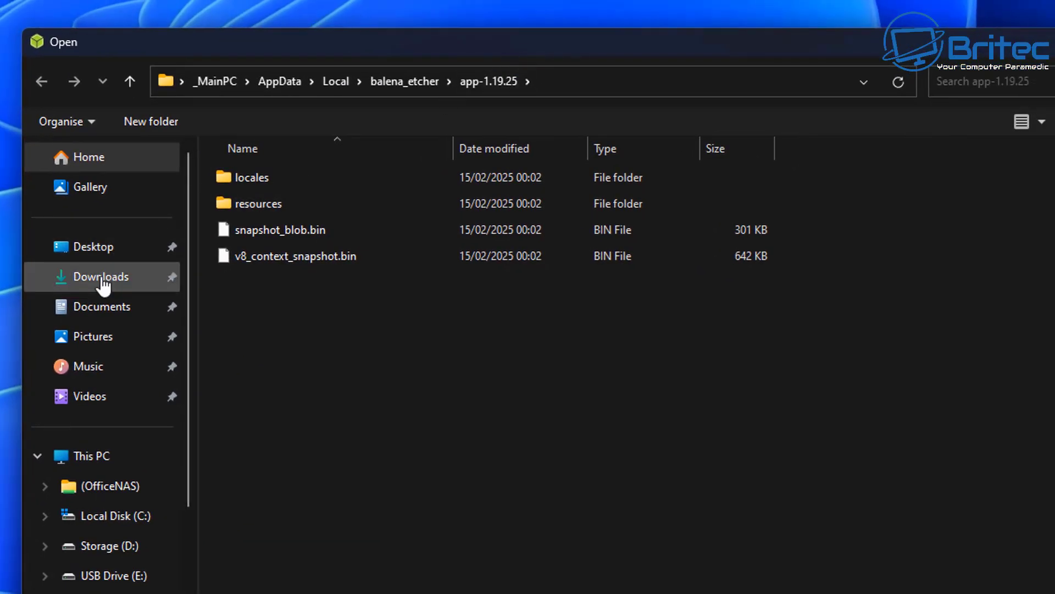
pyautogui.click(77, 280)
pyautogui.doubleClick(313, 320)
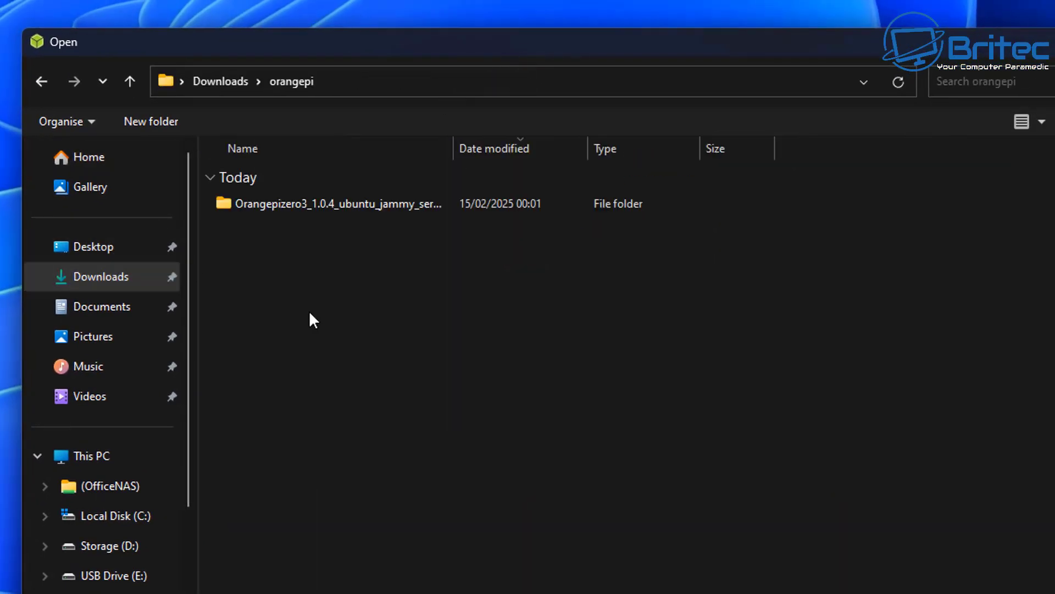
pyautogui.doubleClick(311, 204)
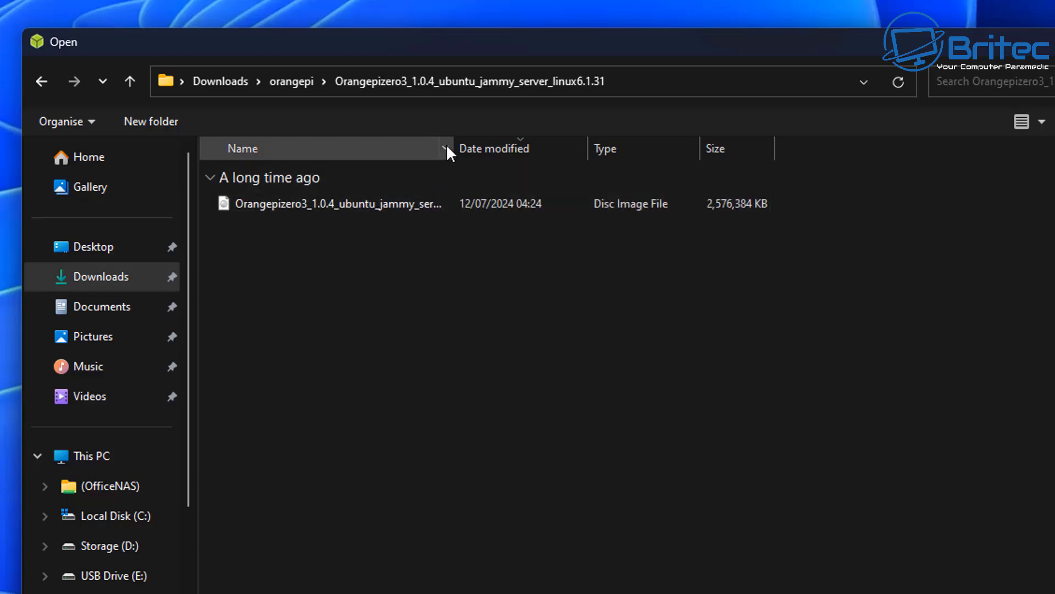
pyautogui.moveTo(453, 147); pyautogui.dragTo(609, 149)
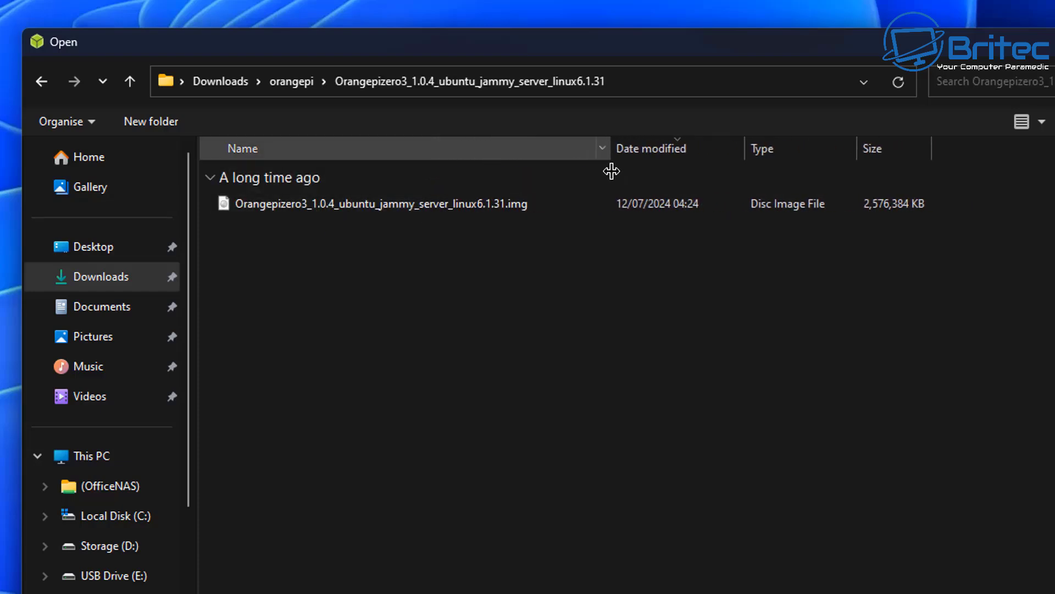
pyautogui.click(428, 213)
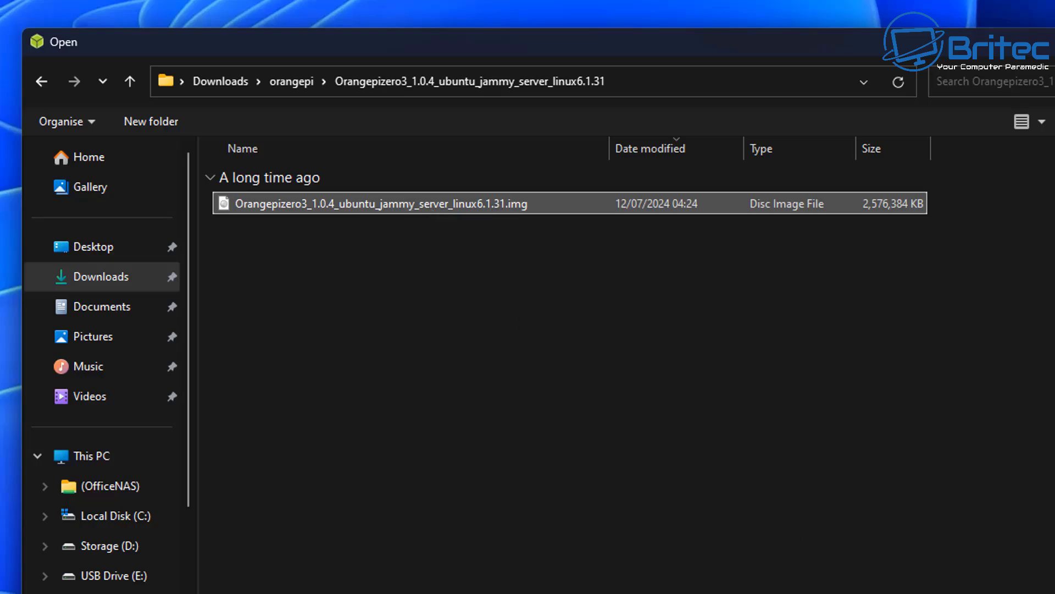
pyautogui.press('Return')
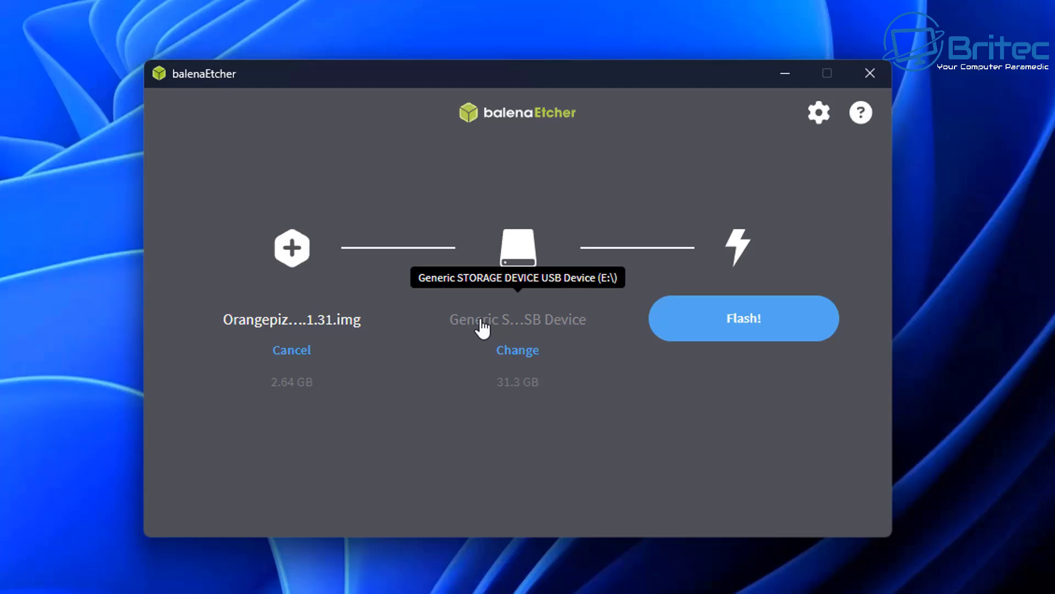
pyautogui.click(728, 324)
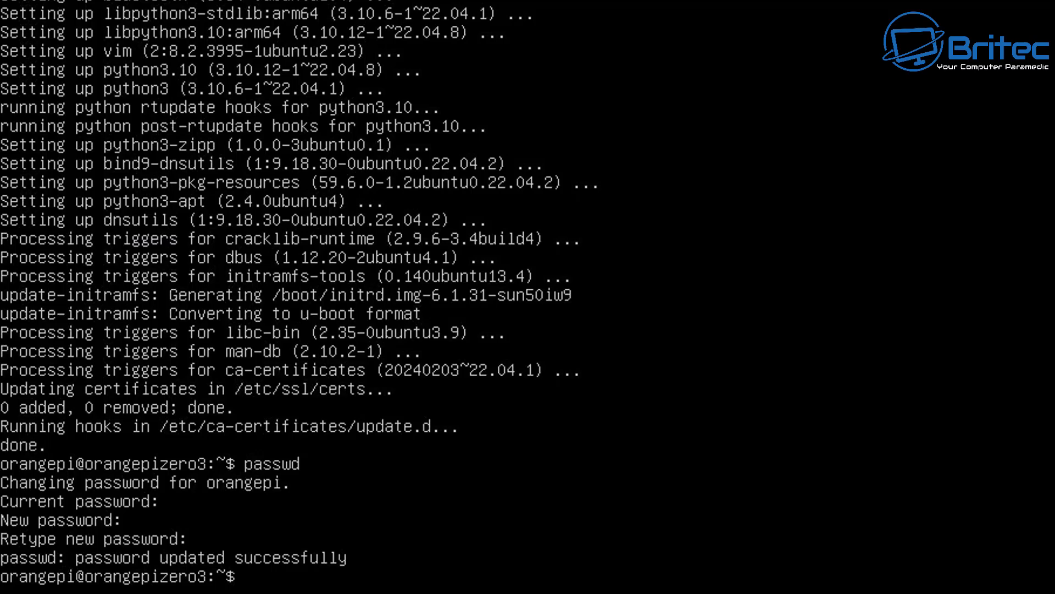
pyautogui.write('sudo syst')
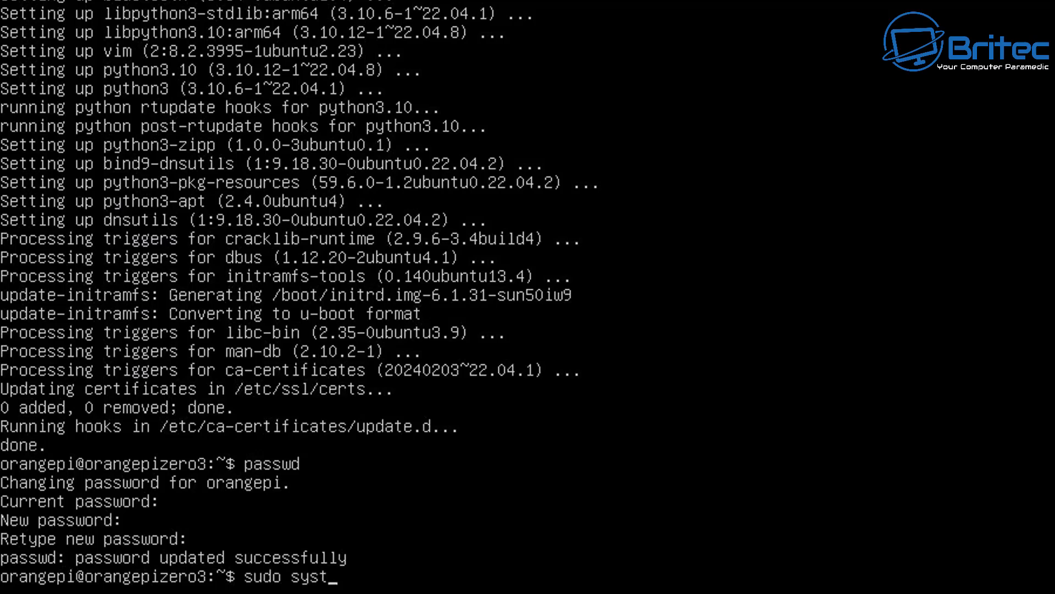
pyautogui.write('emctl ena')
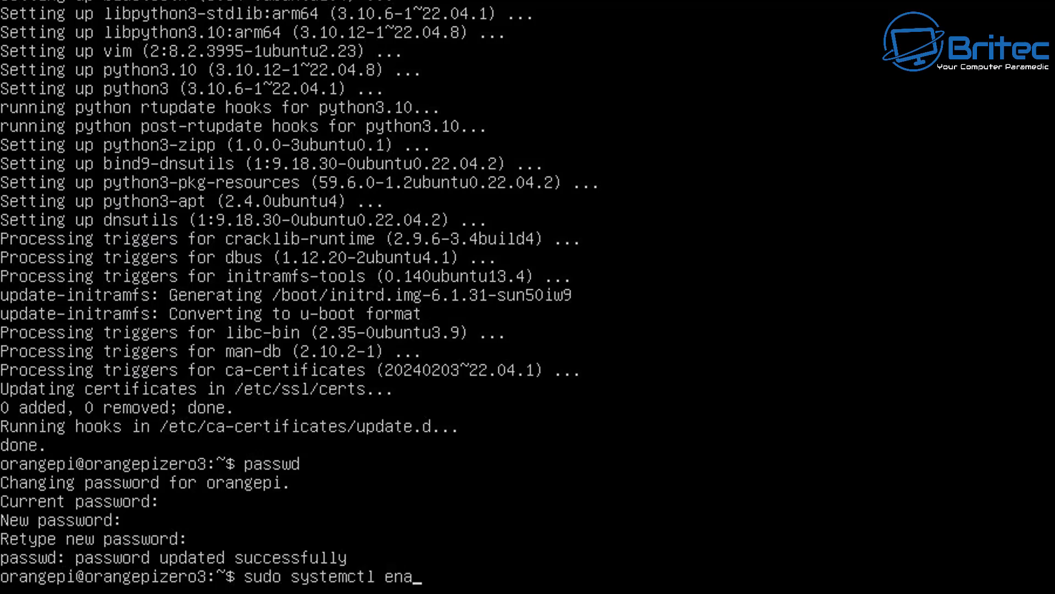
pyautogui.write('ble ssh')
pyautogui.press('Return')
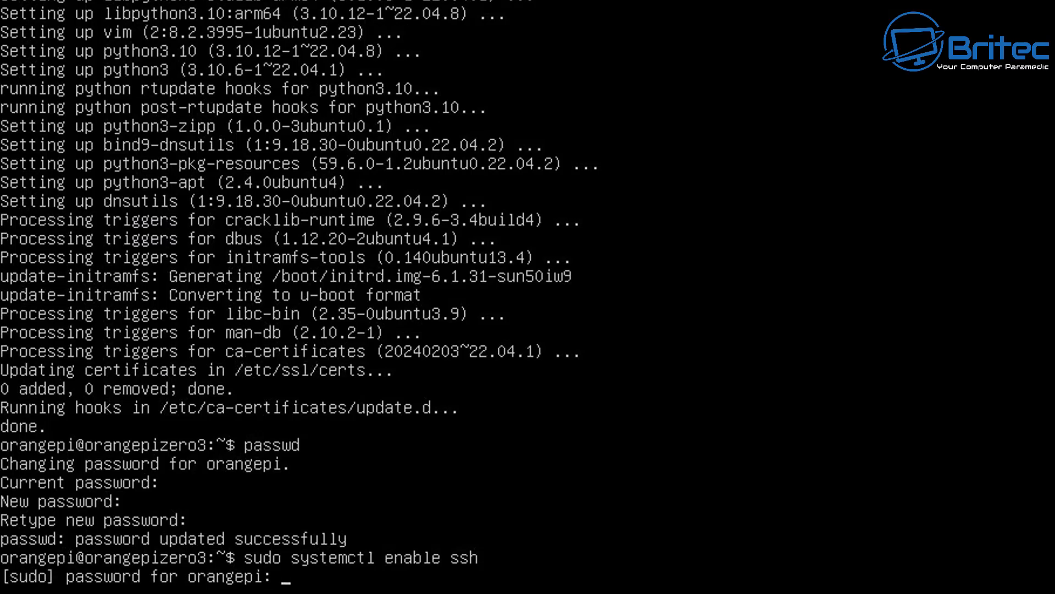
pyautogui.press('Return')
pyautogui.write('curl')
pyautogui.write(' -fsS')
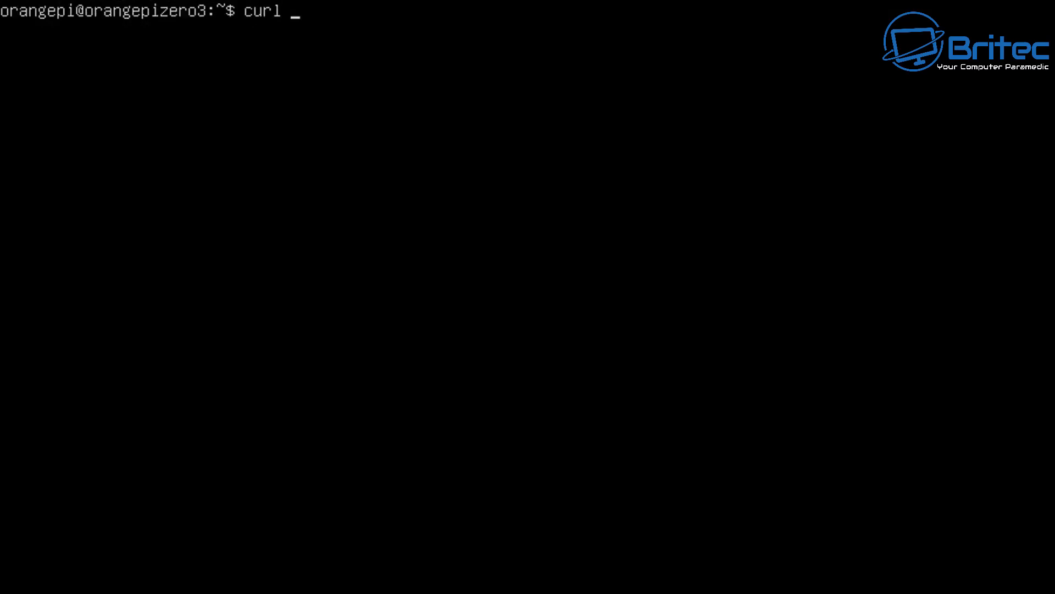
pyautogui.write('L https://')
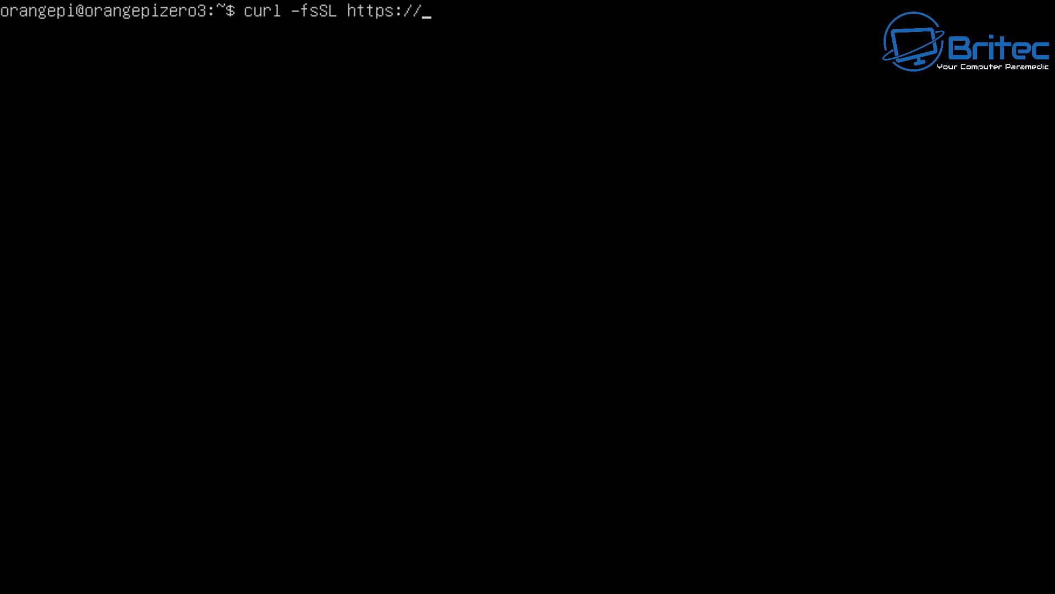
pyautogui.write('get.casaos')
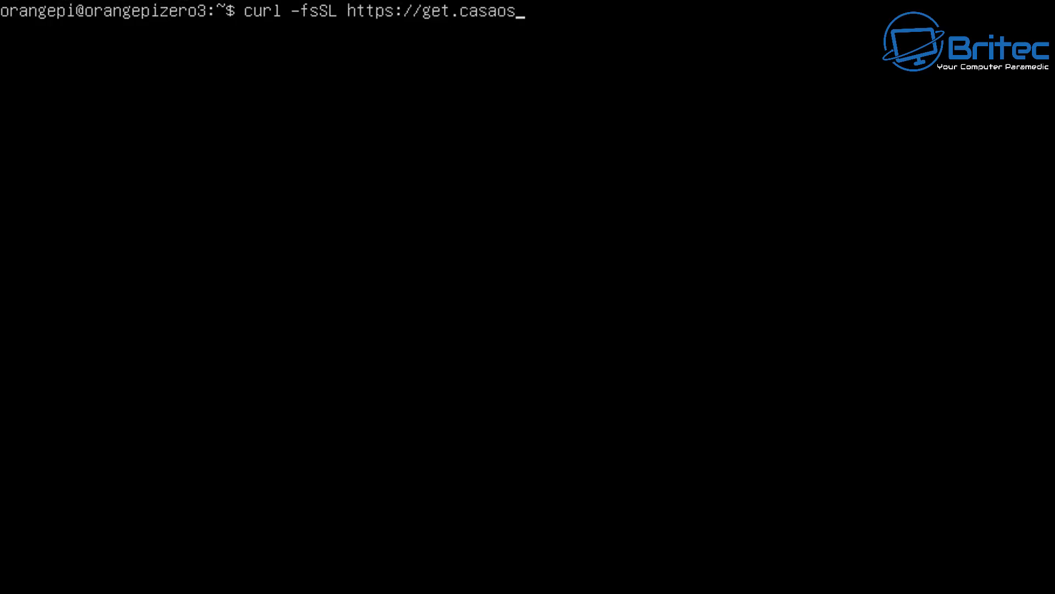
pyautogui.write('.io | sudo bash')
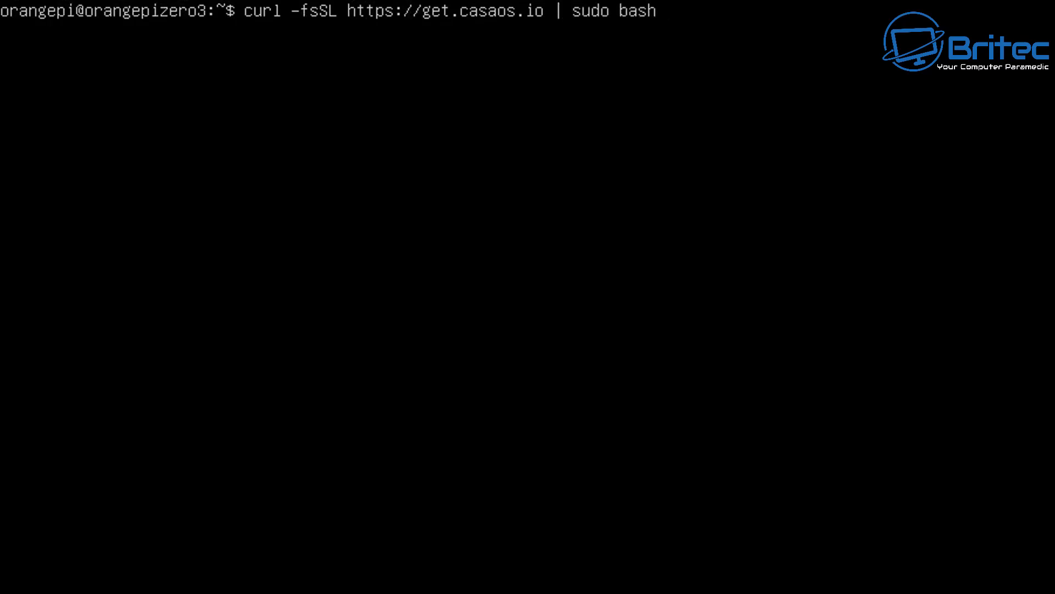
pyautogui.press('Return')
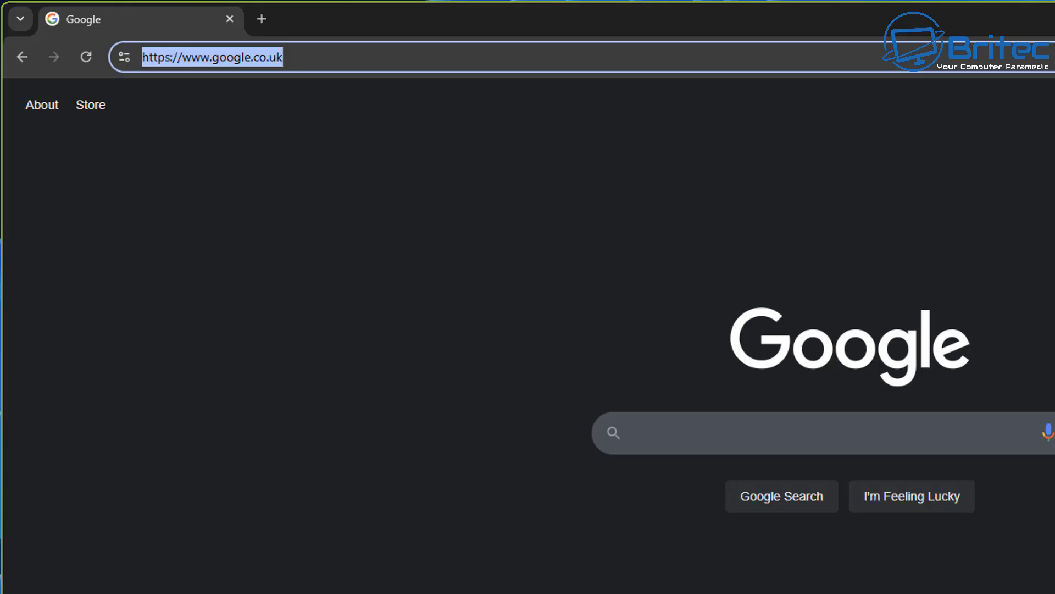
# Enter 192.168.1.198 in Chrome's address bar to load the CasaOS page.
pyautogui.write('192')
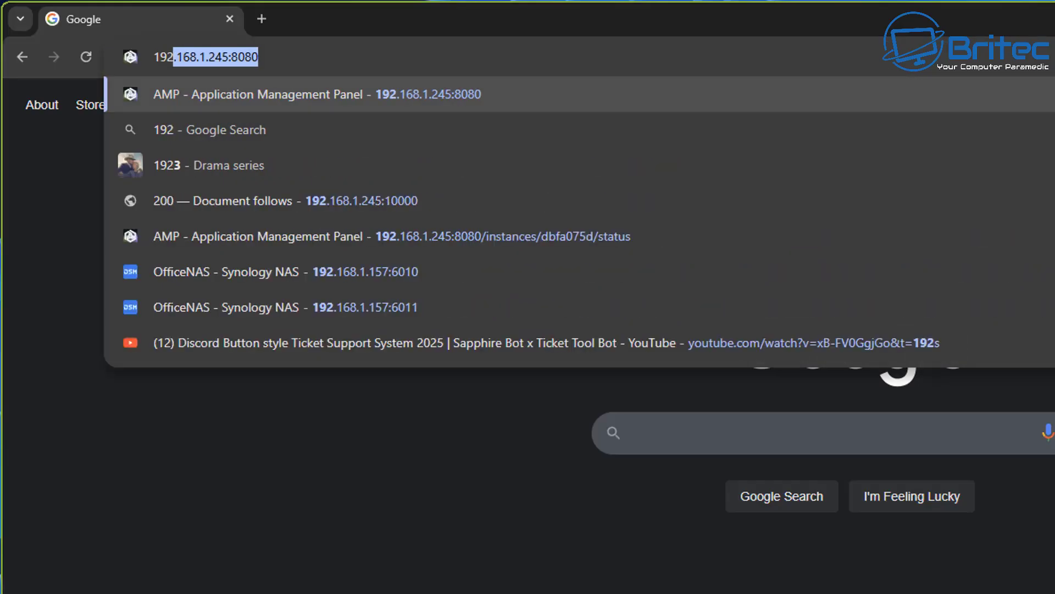
pyautogui.write('.16')
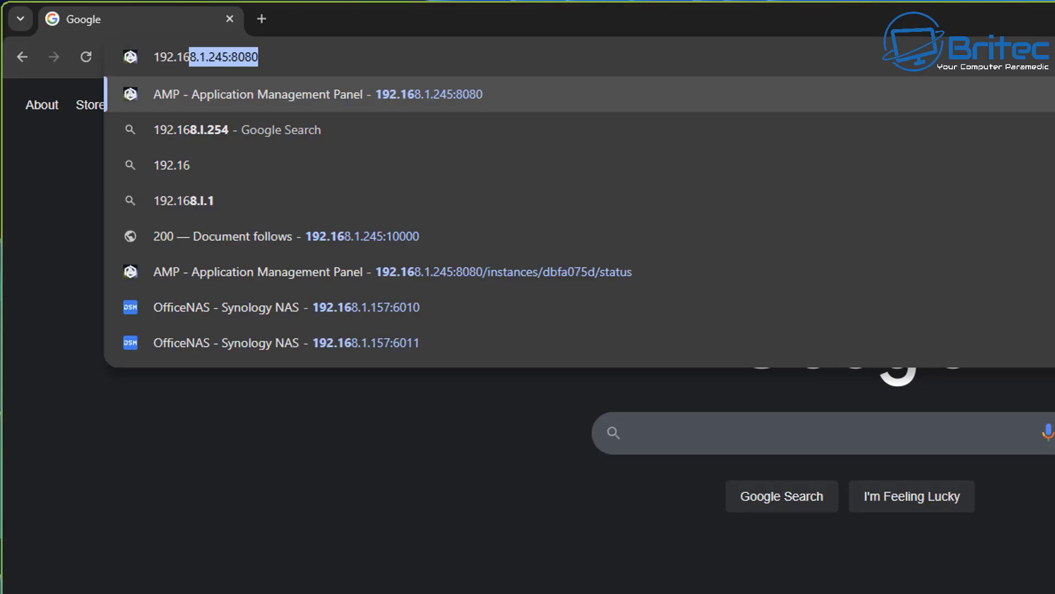
pyautogui.write('8.1.198')
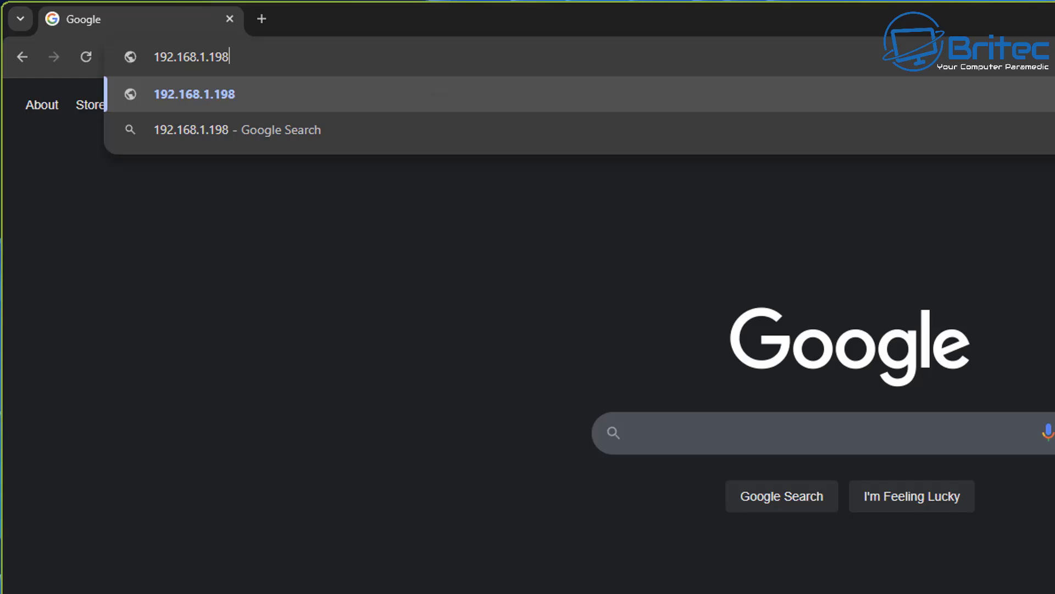
pyautogui.press('Return')
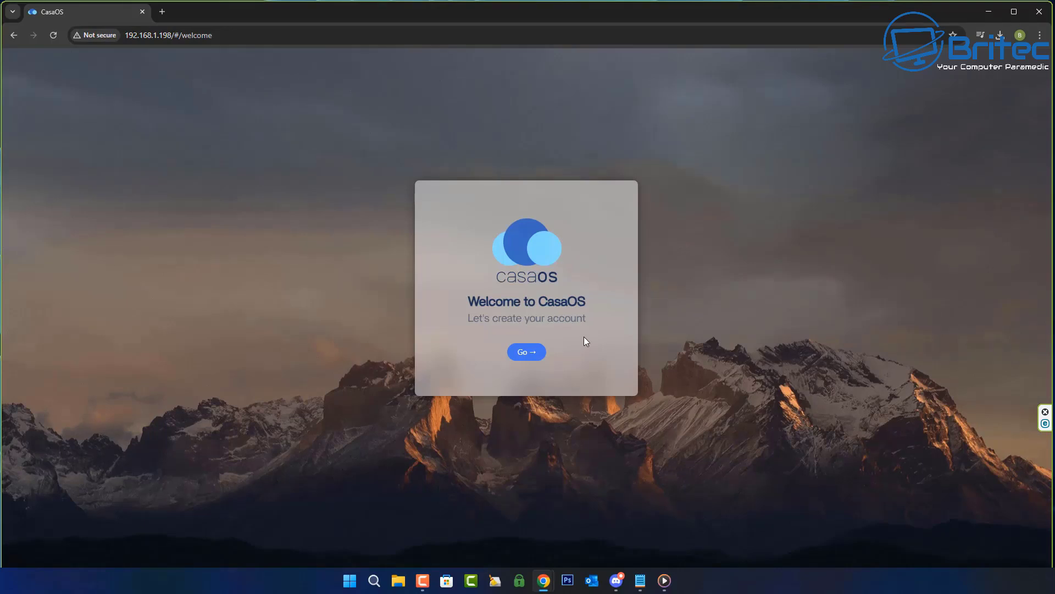
# Fill in a username, password and confirmation, create the account, and decline Chrome's password save.
pyautogui.click(531, 357)
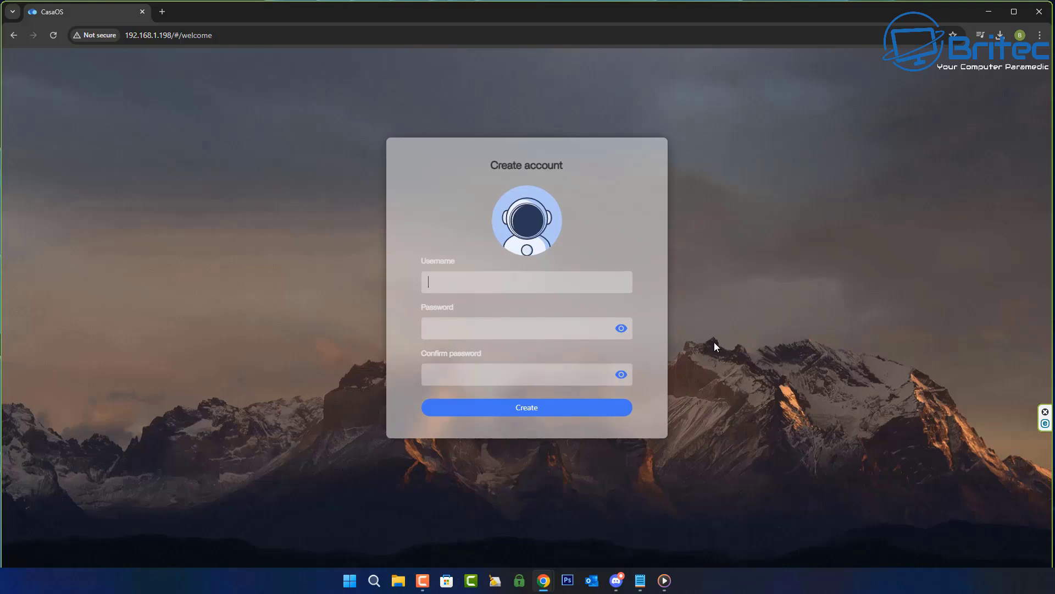
pyautogui.write('Britec')
pyautogui.click(461, 330)
pyautogui.write('••••')
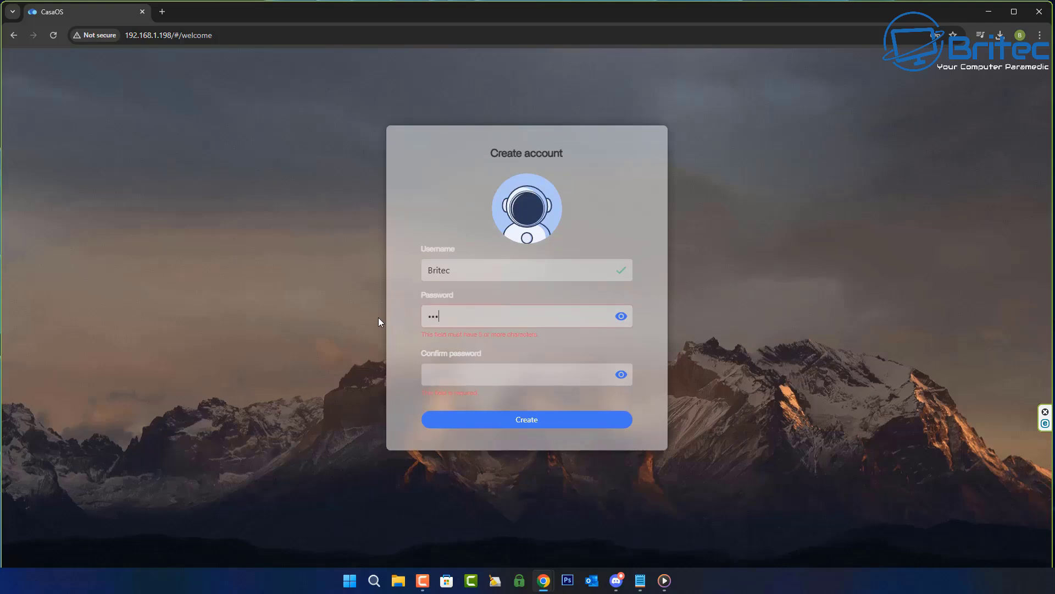
pyautogui.write('•••••••')
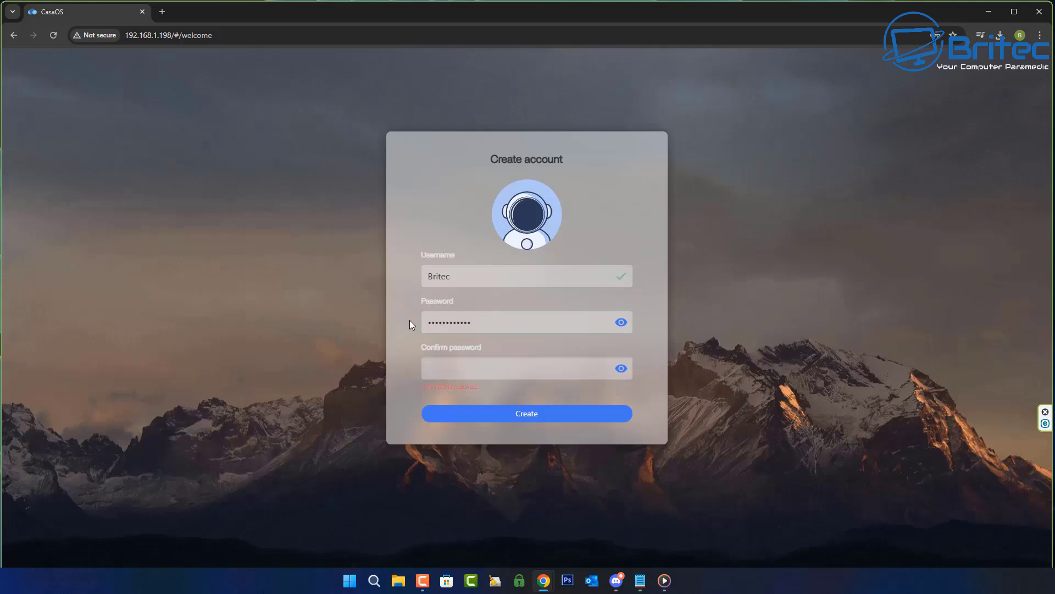
pyautogui.click(433, 367)
pyautogui.write('•••••••••••••')
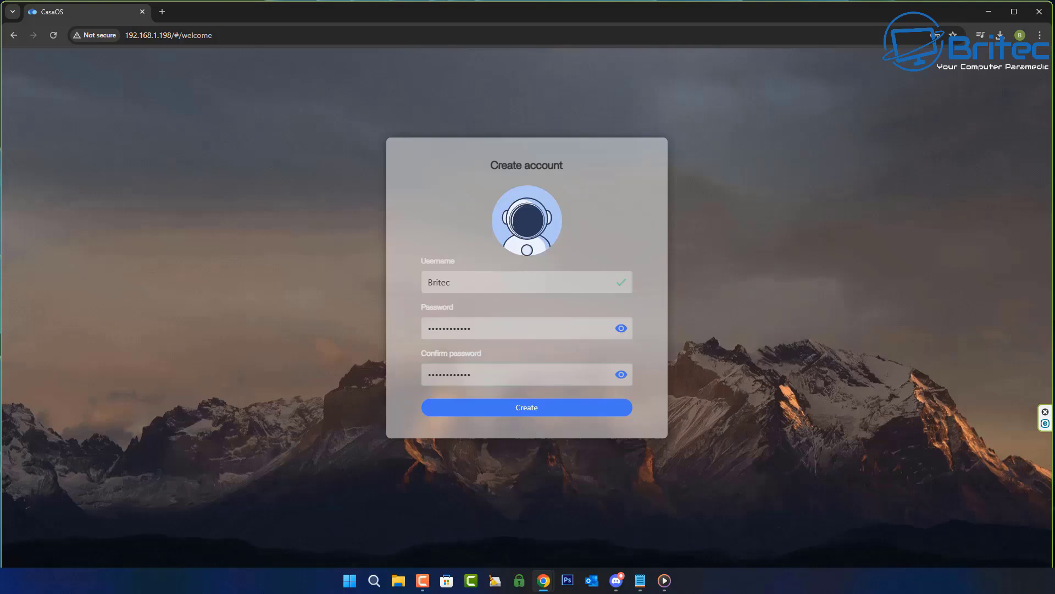
pyautogui.click(536, 407)
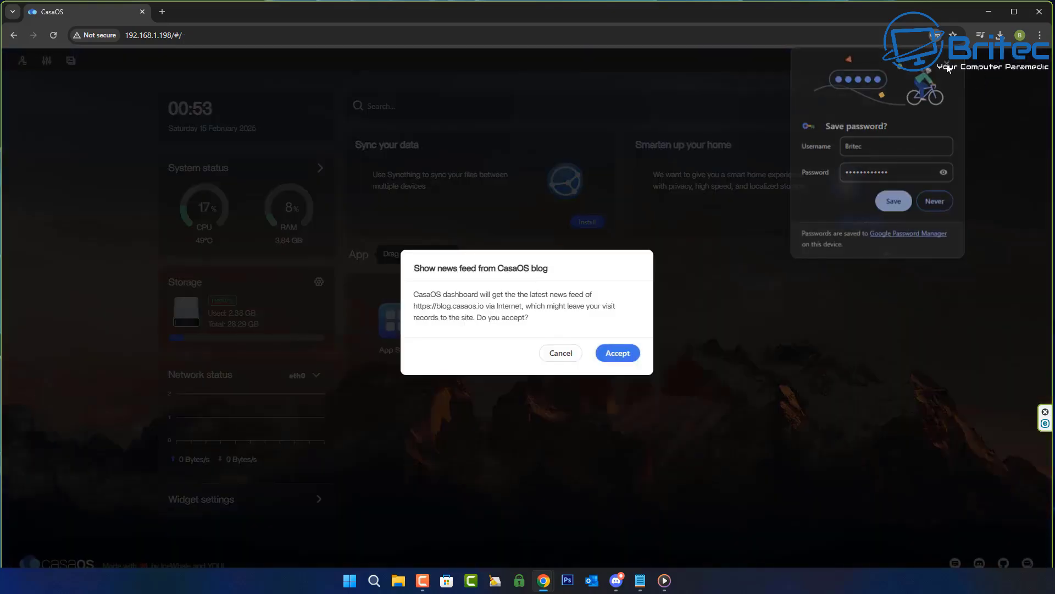
pyautogui.click(948, 64)
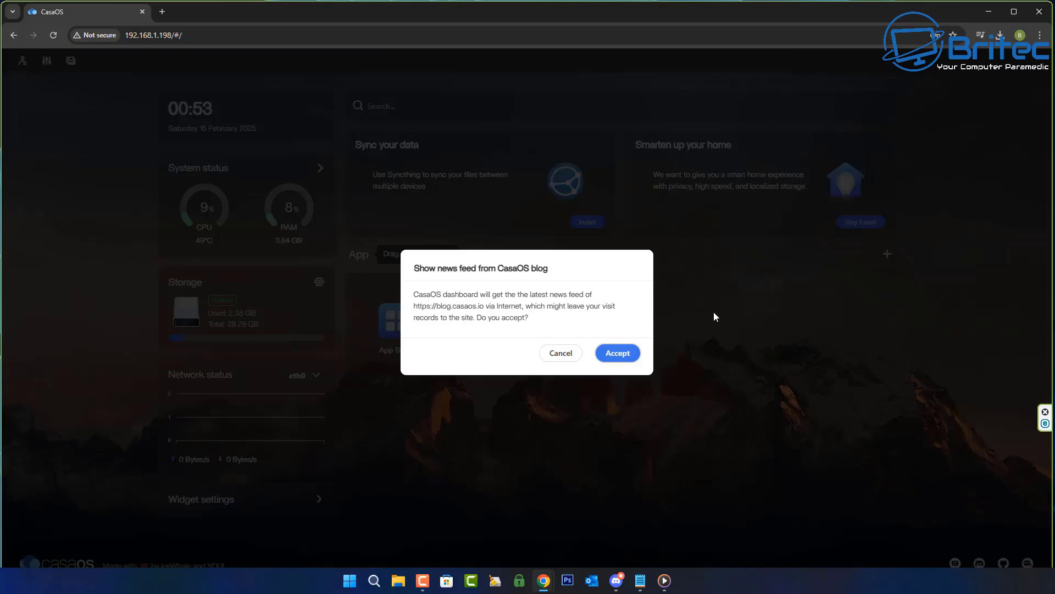
# Cancel the blog news feed prompt and open the App Store from the dashboard.
pyautogui.click(567, 354)
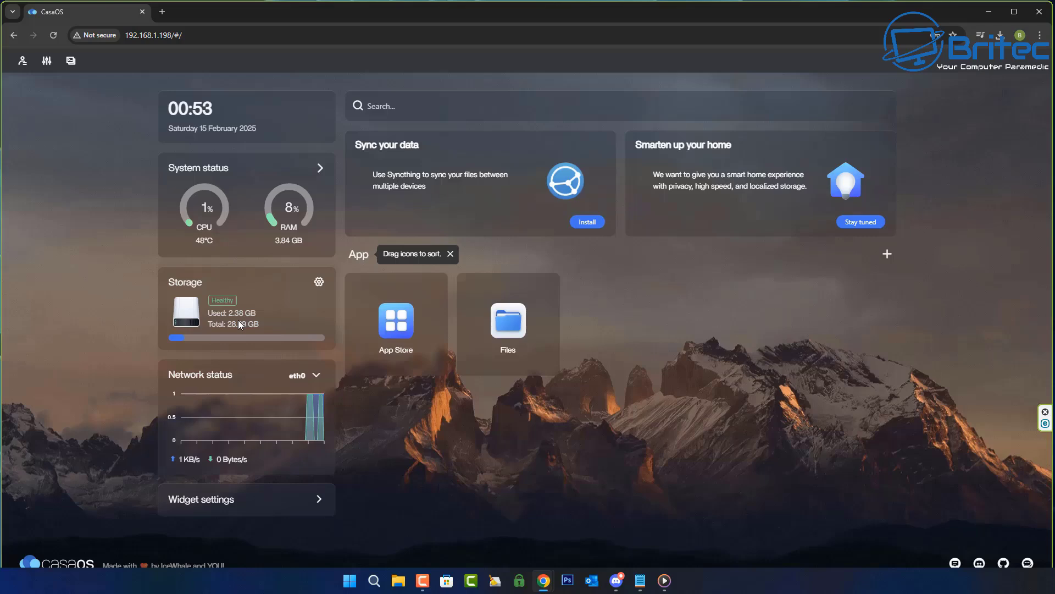
pyautogui.click(396, 321)
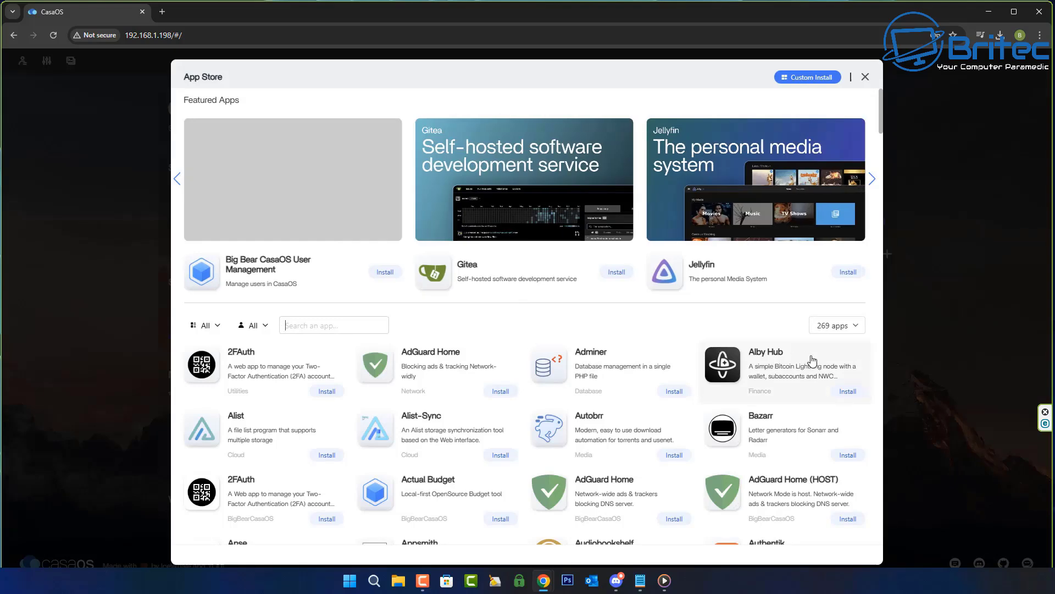
# Scroll the App Store list all the way down to WireGuard Easy.
pyautogui.scroll(-4, 812, 359)
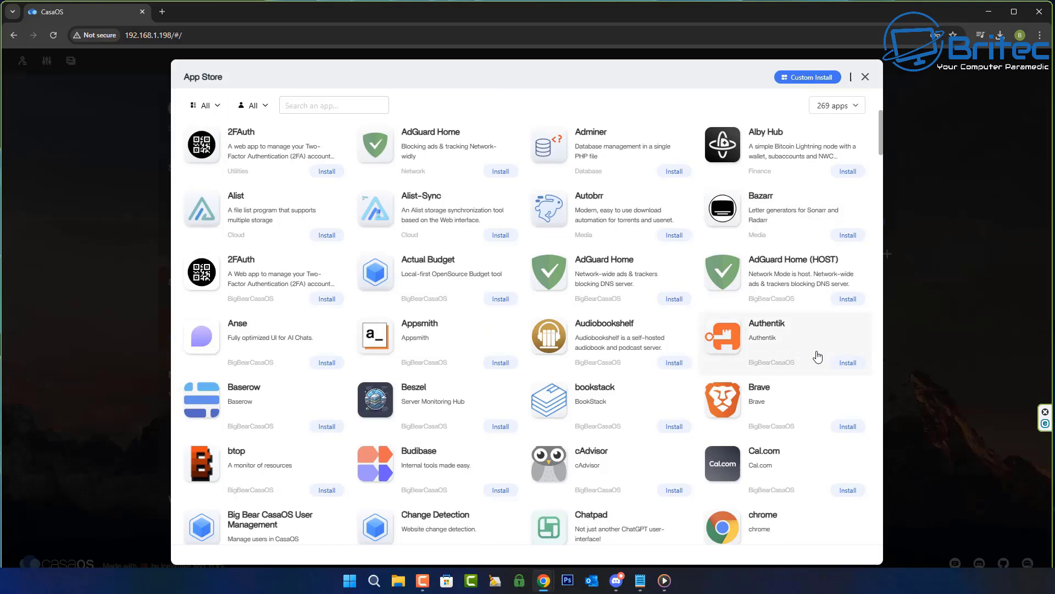
pyautogui.scroll(-2, 816, 359)
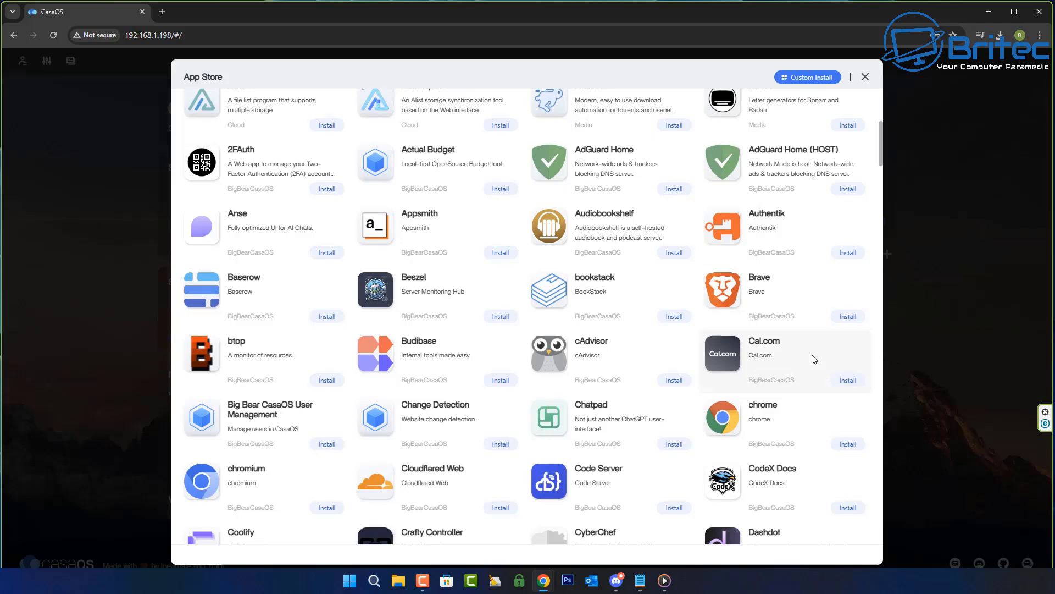
pyautogui.scroll(-2, 814, 359)
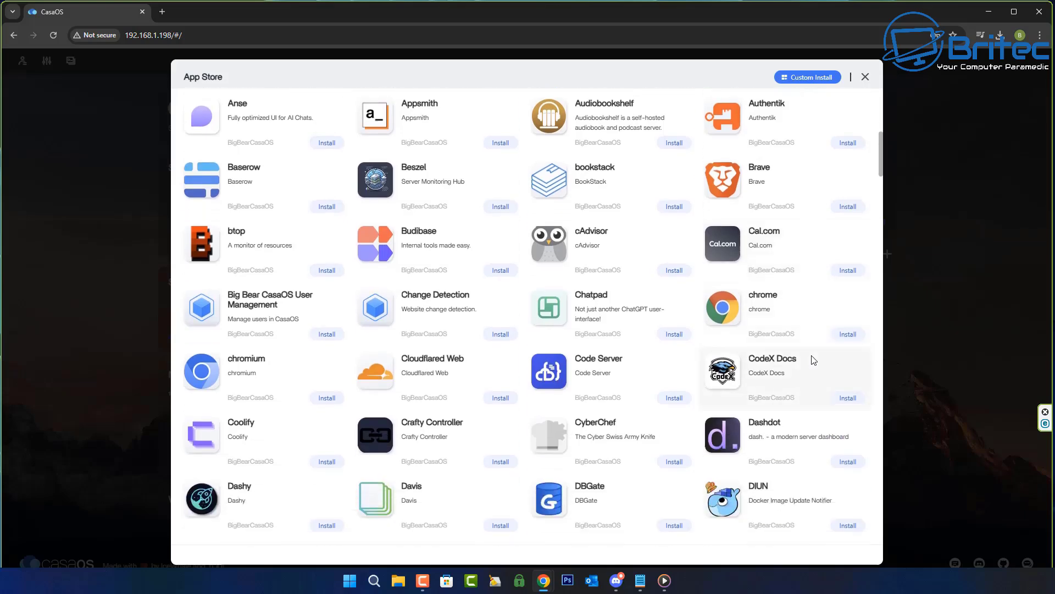
pyautogui.scroll(-3, 813, 360)
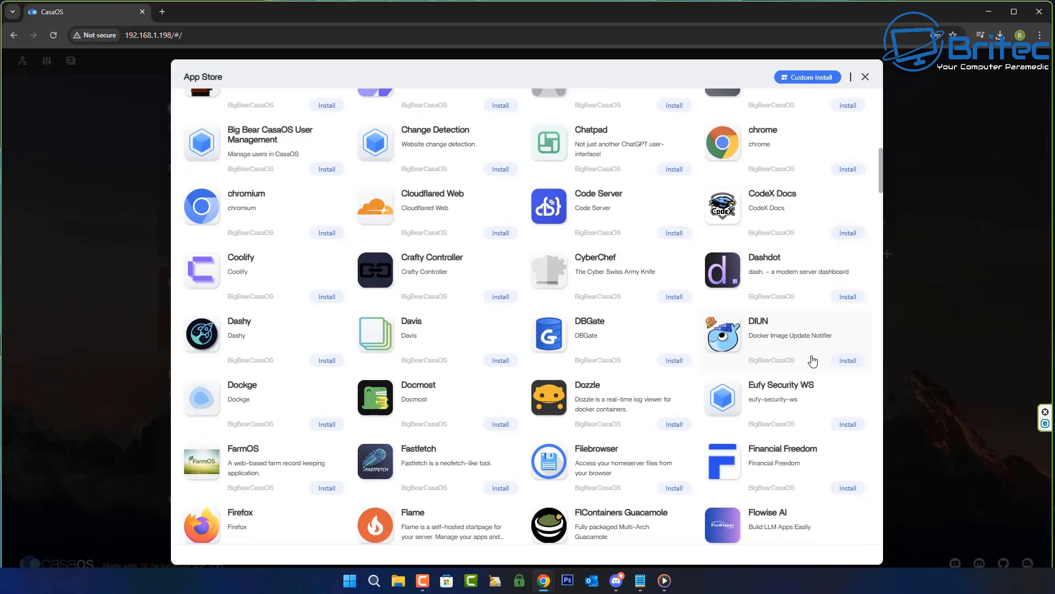
pyautogui.scroll(-3, 813, 360)
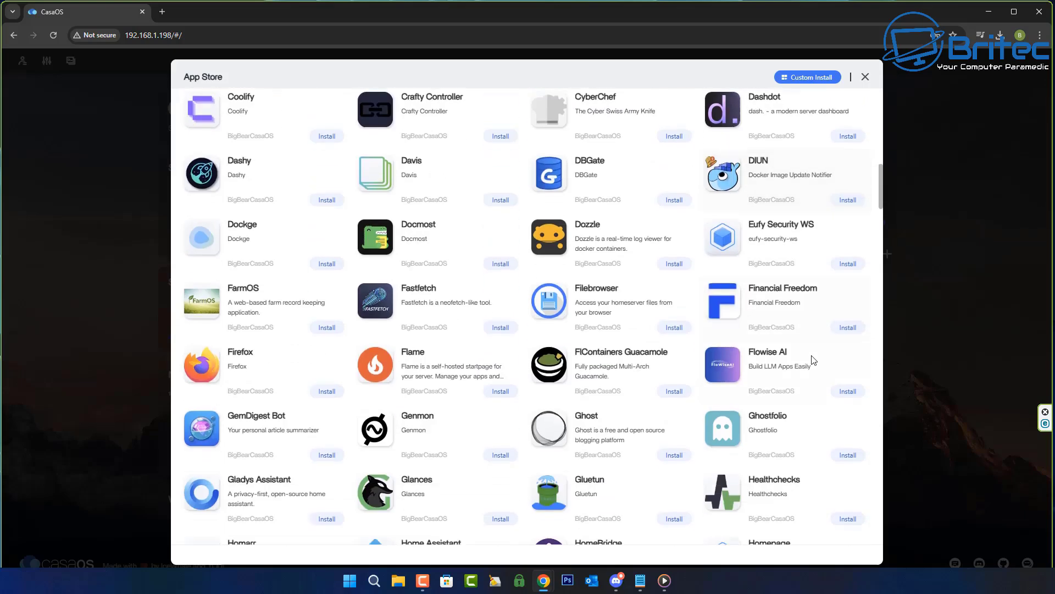
pyautogui.scroll(-2, 813, 360)
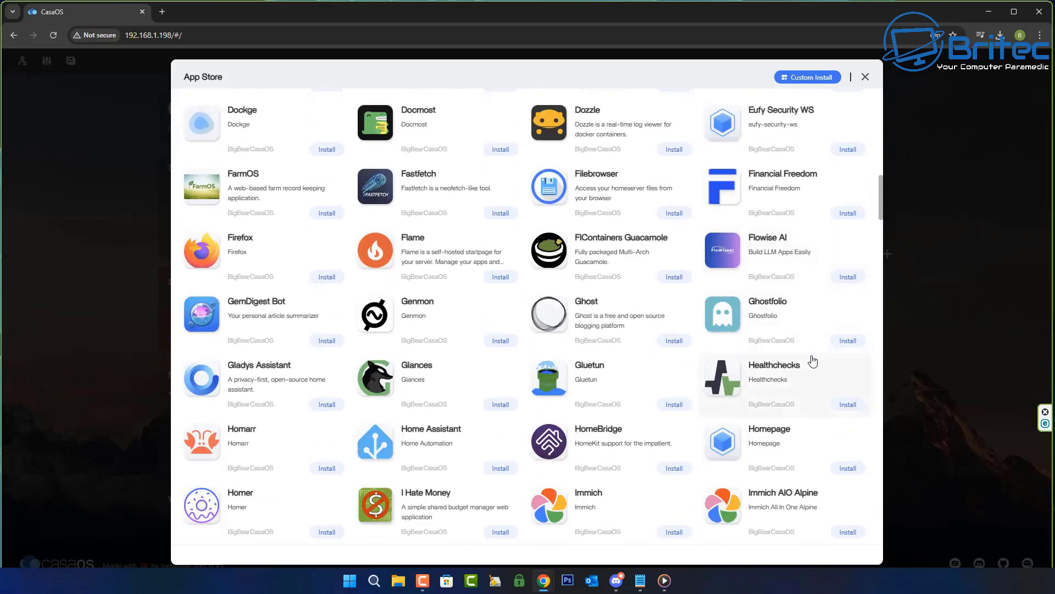
pyautogui.scroll(-3, 813, 360)
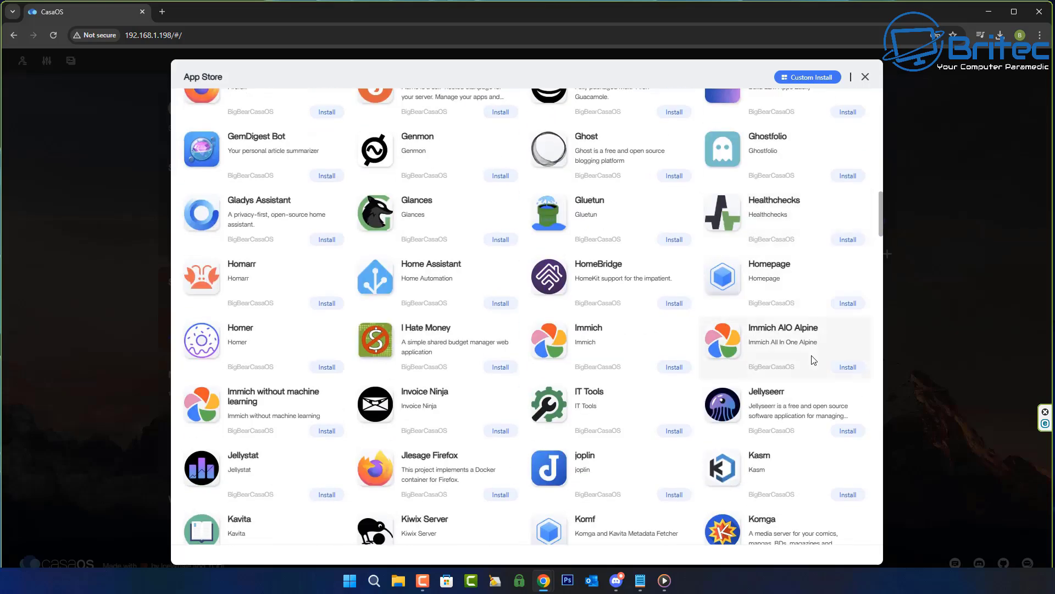
pyautogui.scroll(-3, 813, 360)
pyautogui.scroll(-6, 814, 360)
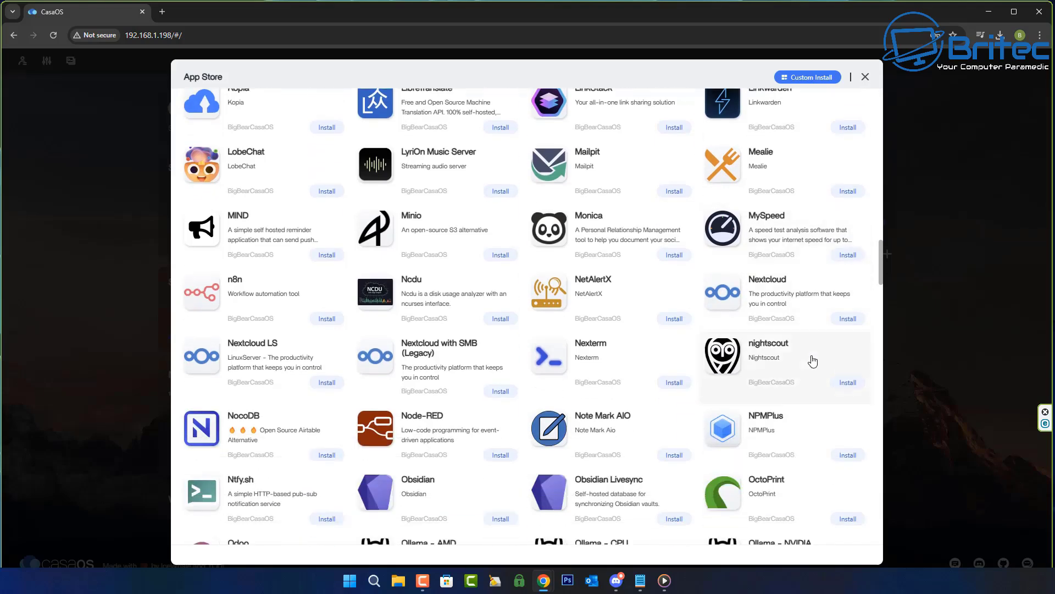
pyautogui.scroll(-3, 813, 360)
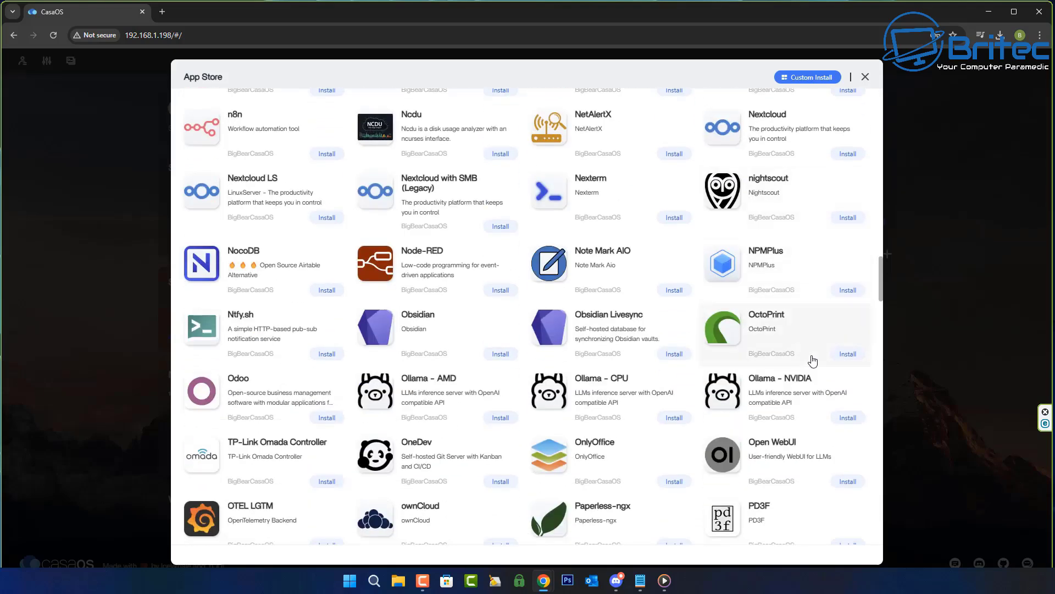
pyautogui.scroll(-5, 813, 360)
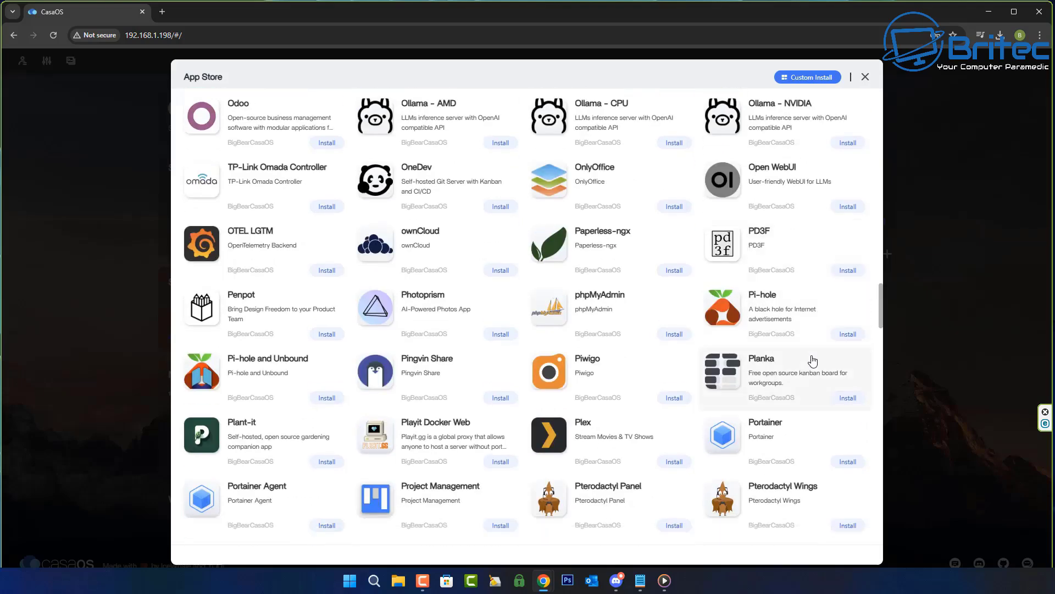
pyautogui.scroll(-2, 813, 360)
pyautogui.scroll(-3, 813, 360)
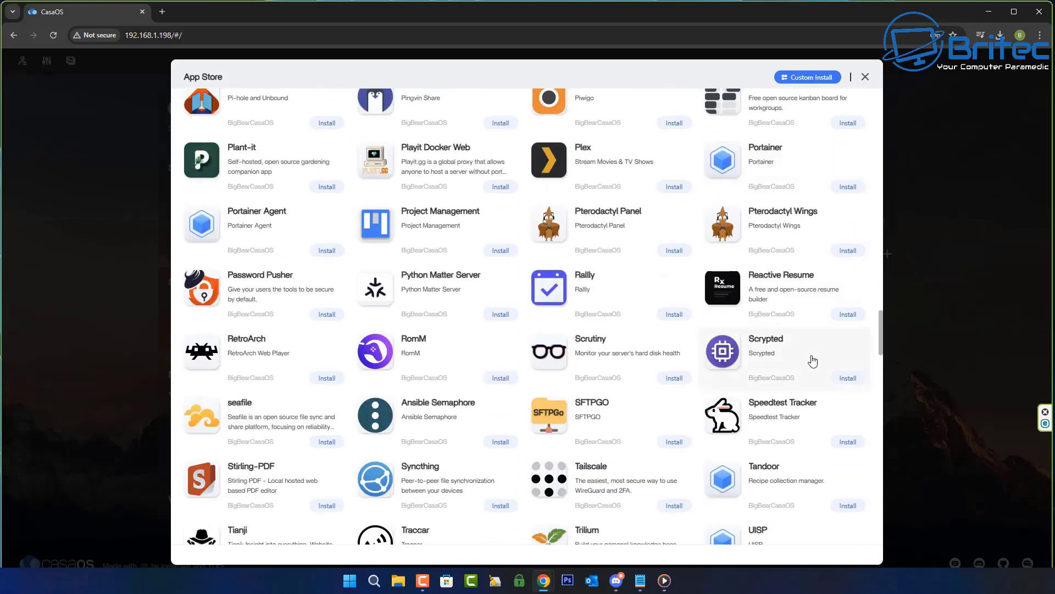
pyautogui.scroll(-2, 813, 360)
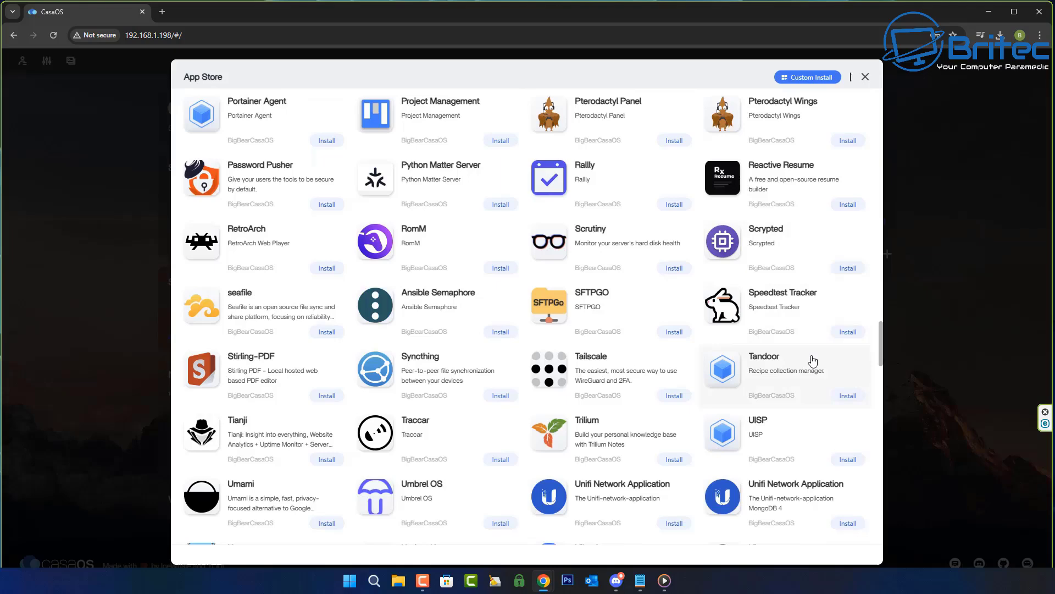
pyautogui.scroll(-3, 806, 365)
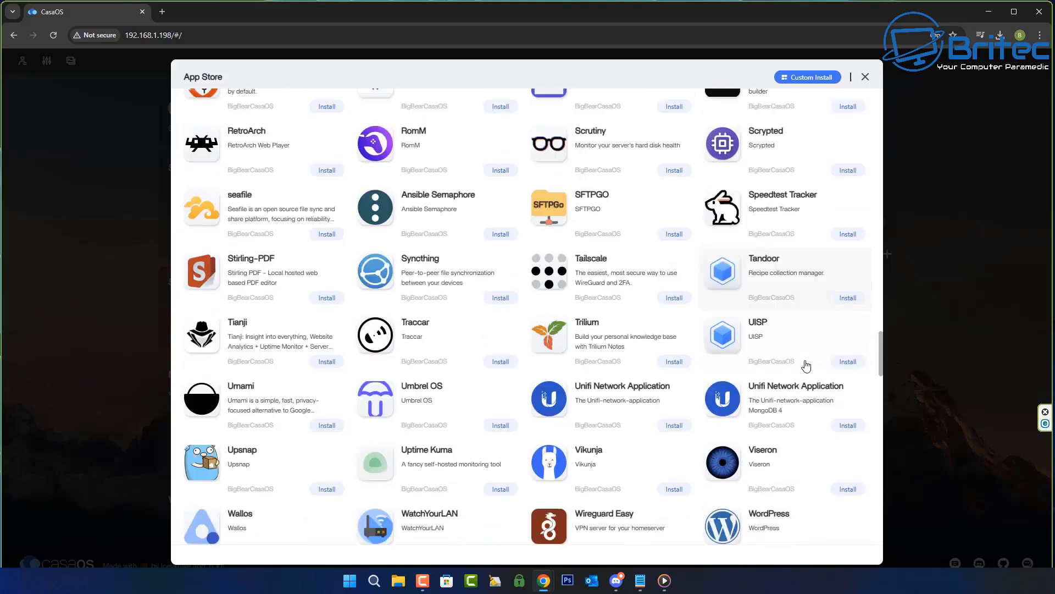
pyautogui.scroll(-2, 806, 366)
pyautogui.scroll(-3, 806, 365)
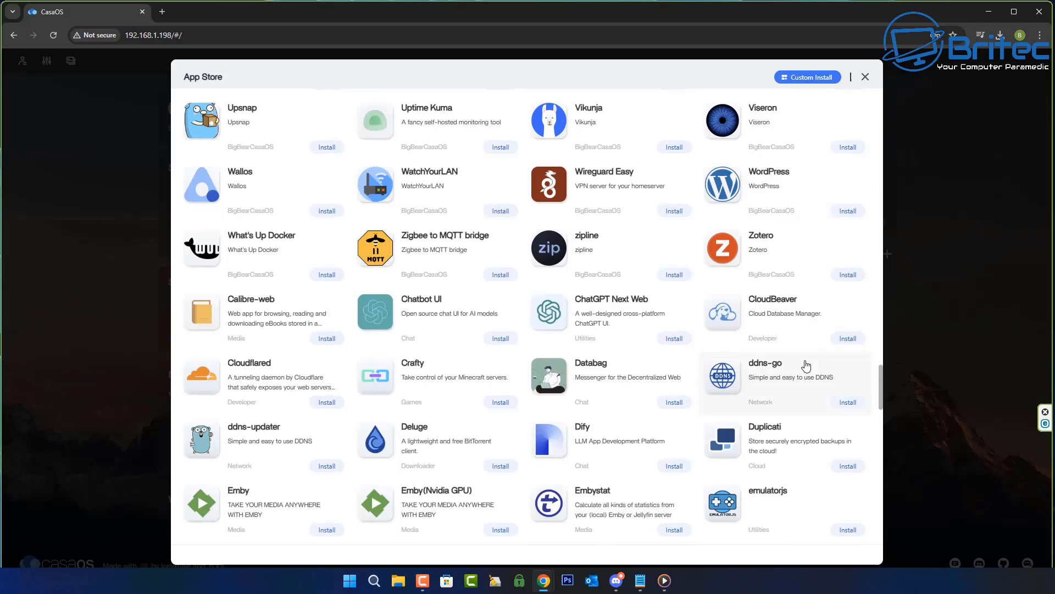
pyautogui.scroll(-3, 806, 365)
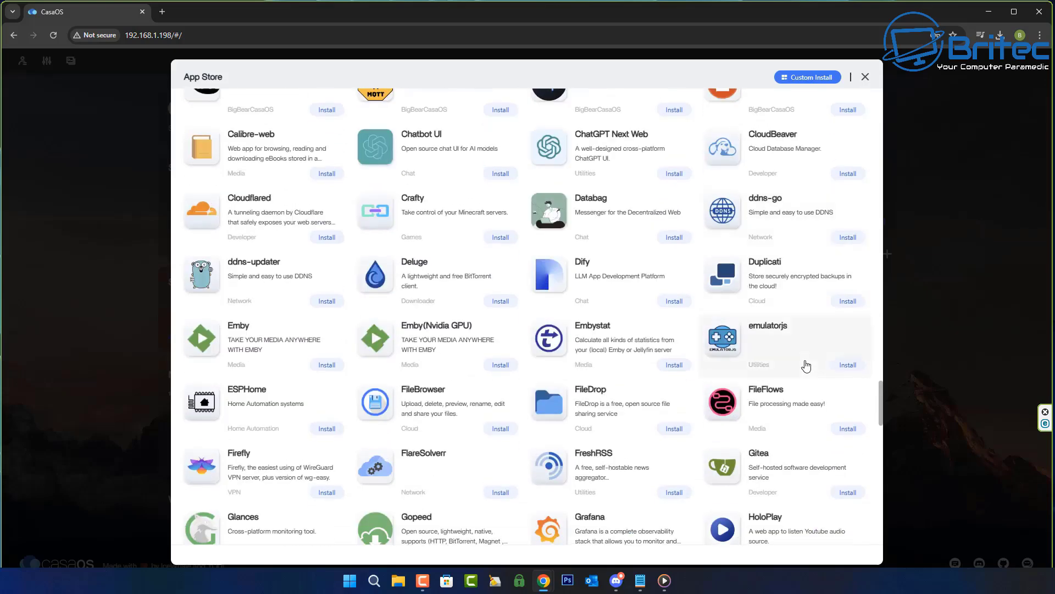
pyautogui.scroll(-4, 806, 366)
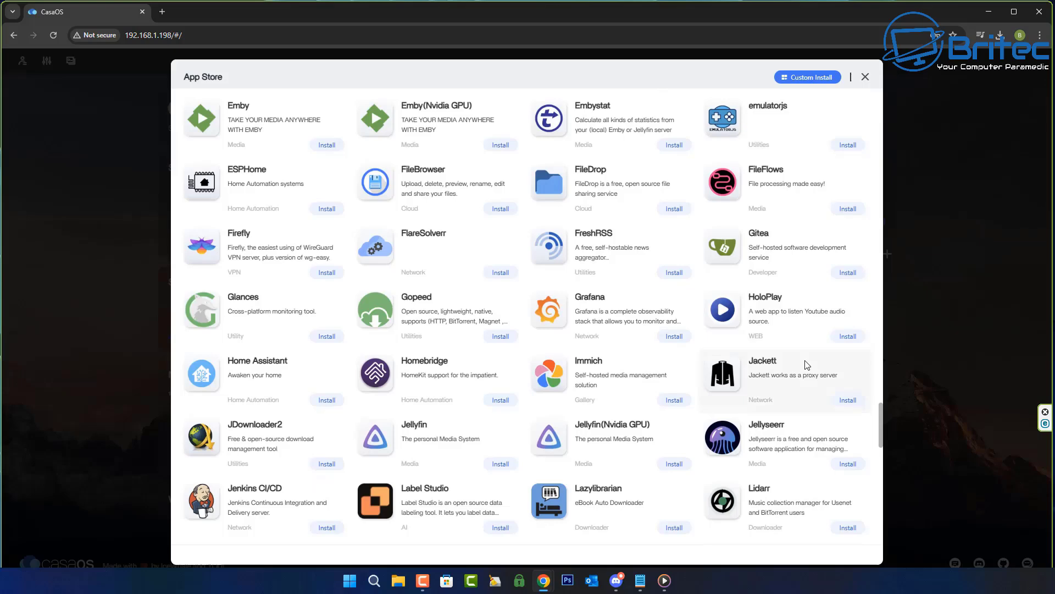
pyautogui.scroll(-8, 806, 365)
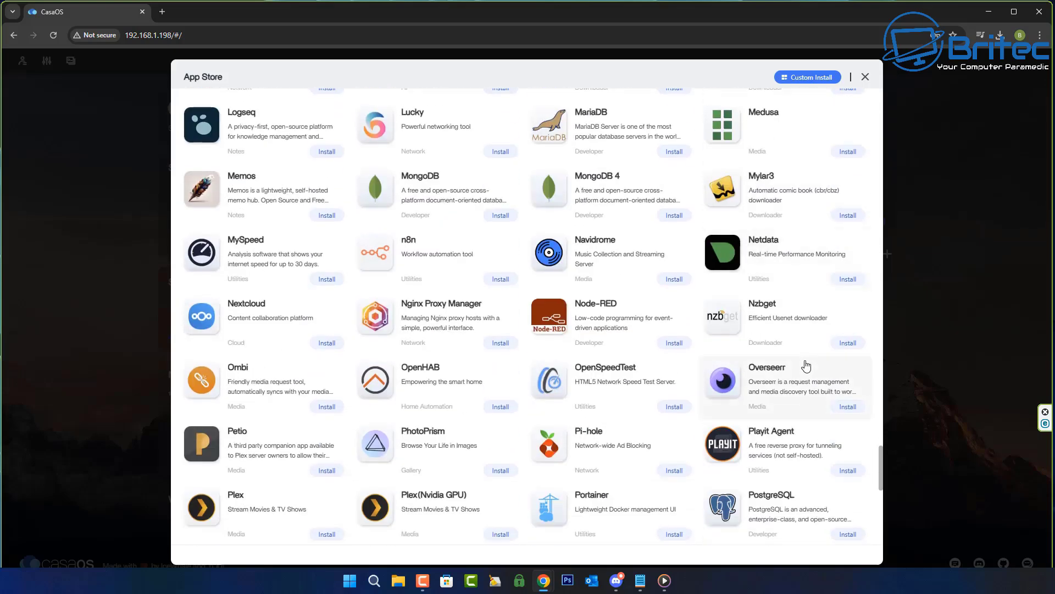
pyautogui.scroll(-6, 806, 366)
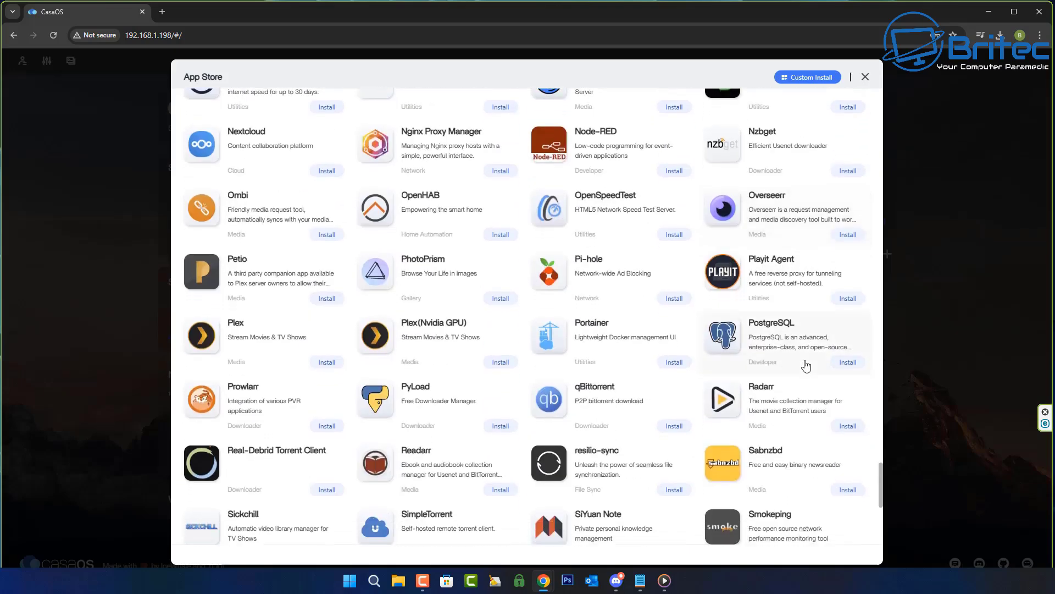
pyautogui.scroll(-3, 807, 366)
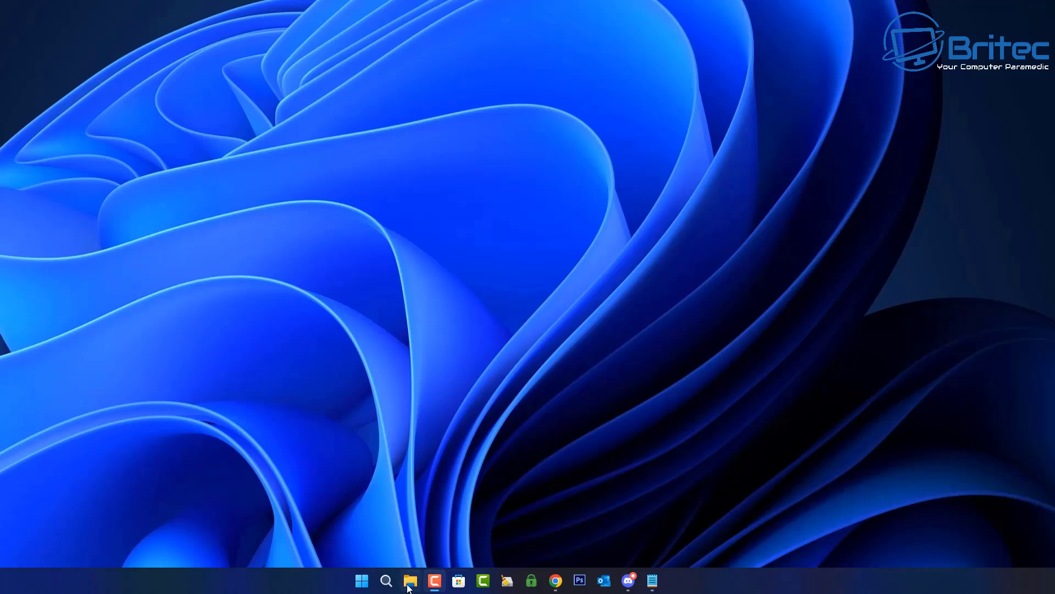
pyautogui.rightClick(362, 580)
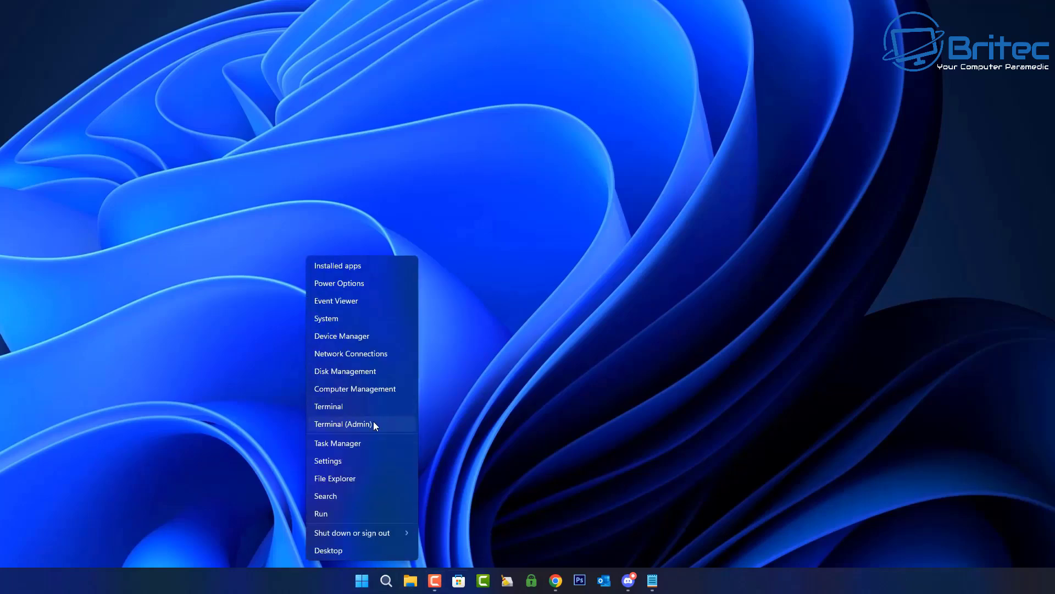
pyautogui.click(370, 424)
pyautogui.write('ssh')
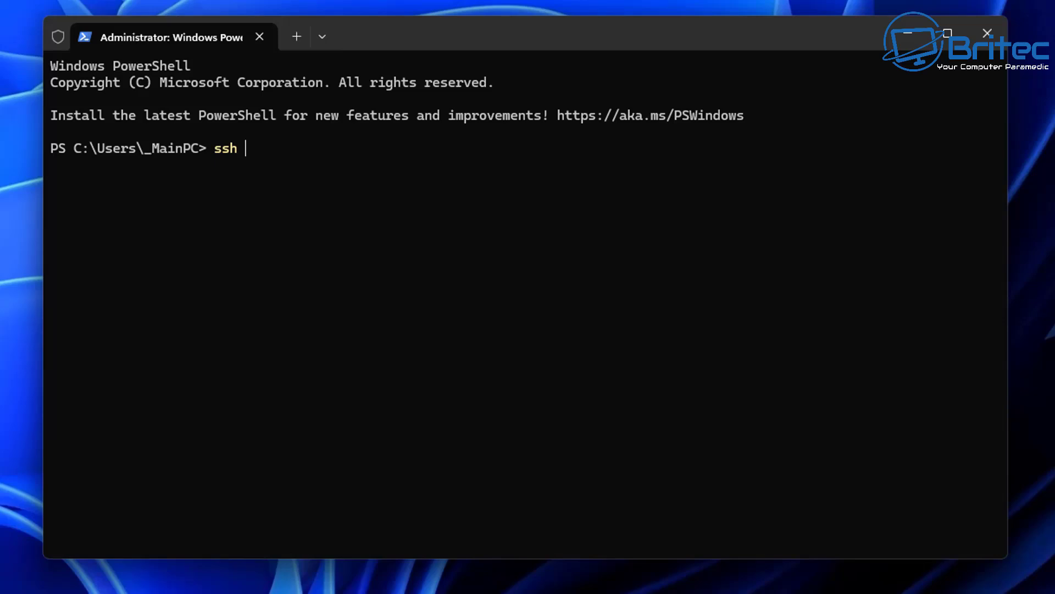
pyautogui.write(' orangepi@19')
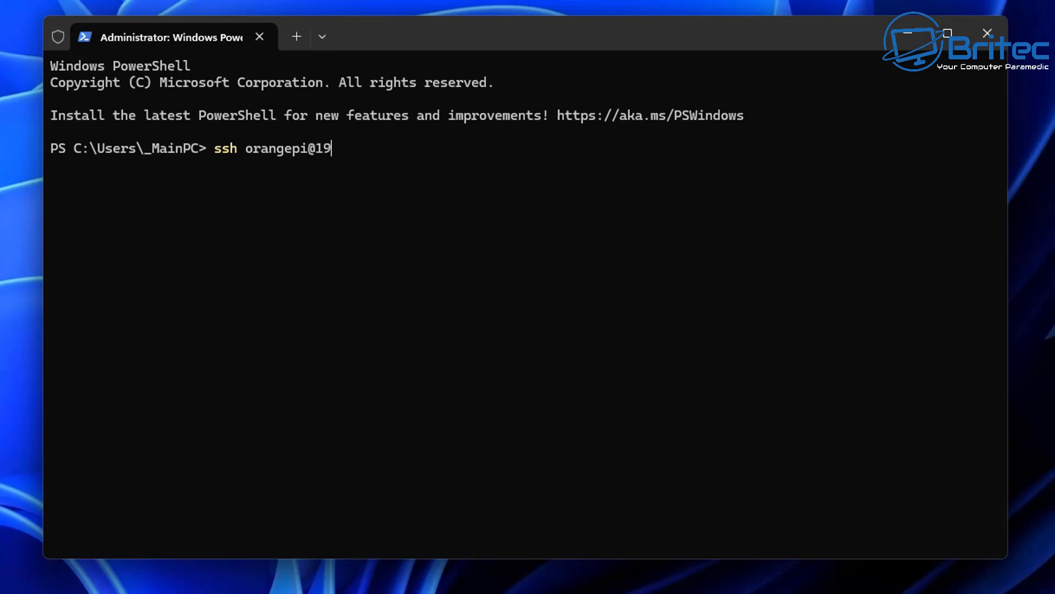
pyautogui.write('2.168.1.198')
pyautogui.press('Return')
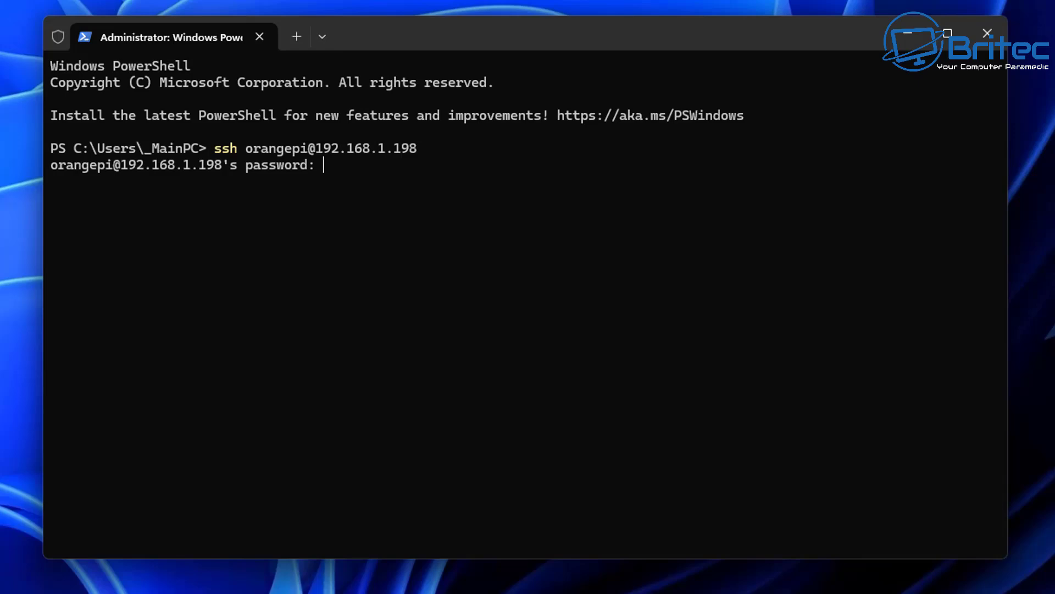
pyautogui.press('Return')
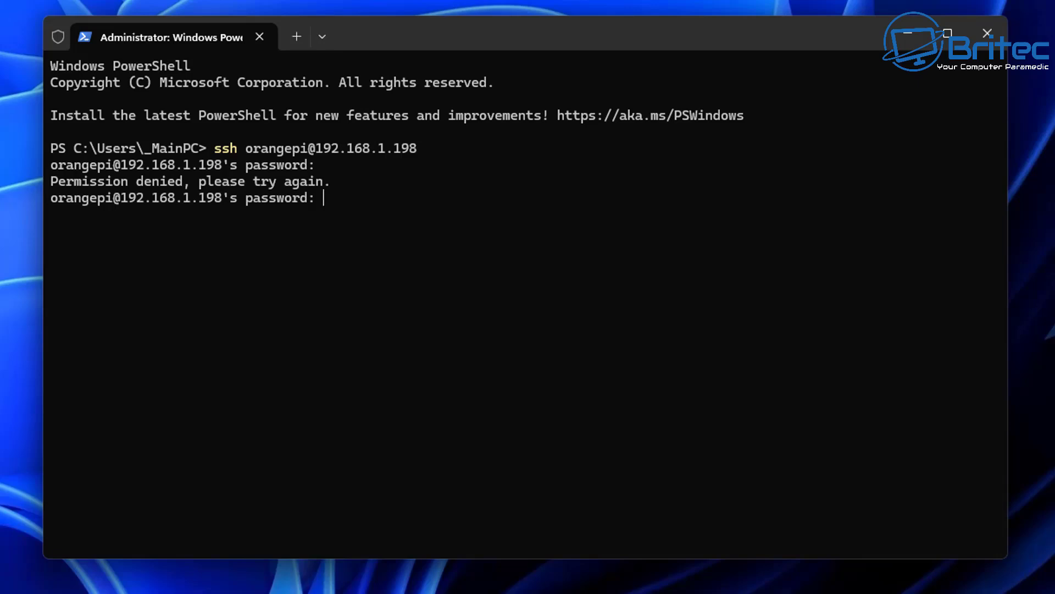
pyautogui.press('Return')
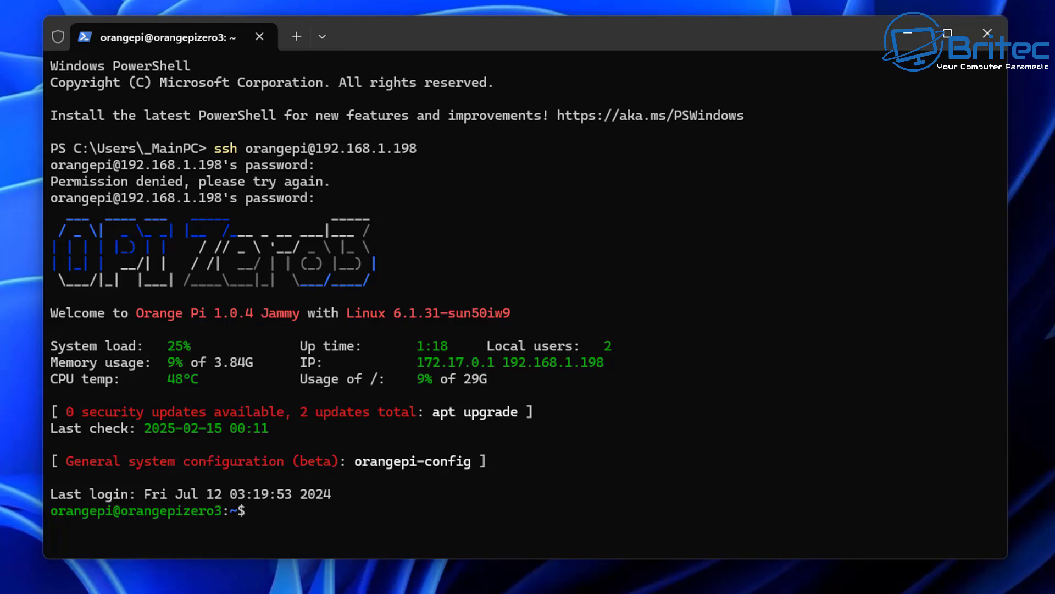
# Download iventoy-1.0.19-linux-free.tar.gz with wget, then extract it with tar -xzf.
pyautogui.rightClick(300, 532)
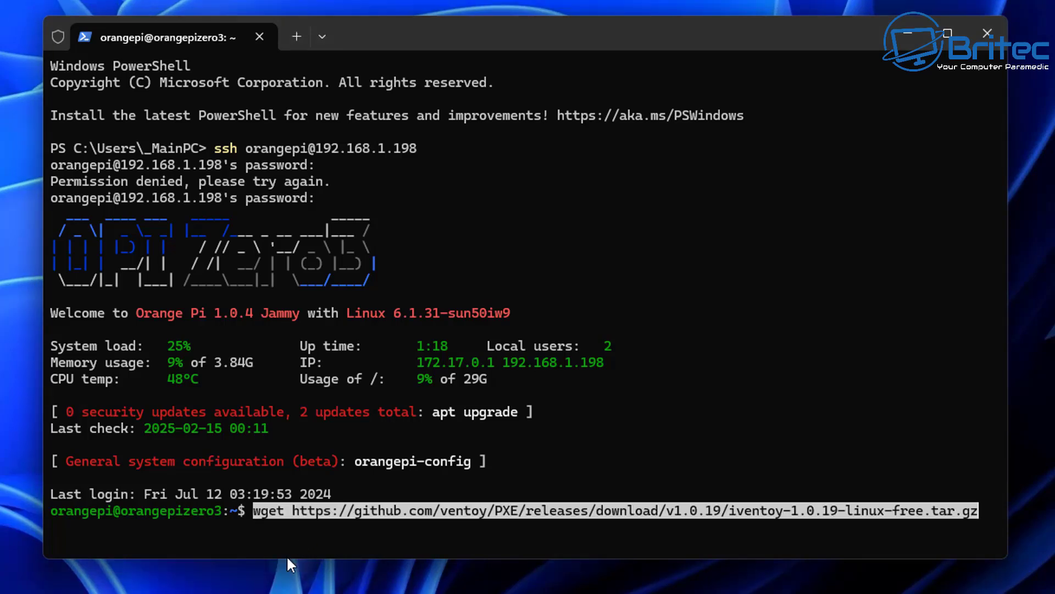
pyautogui.press('Return')
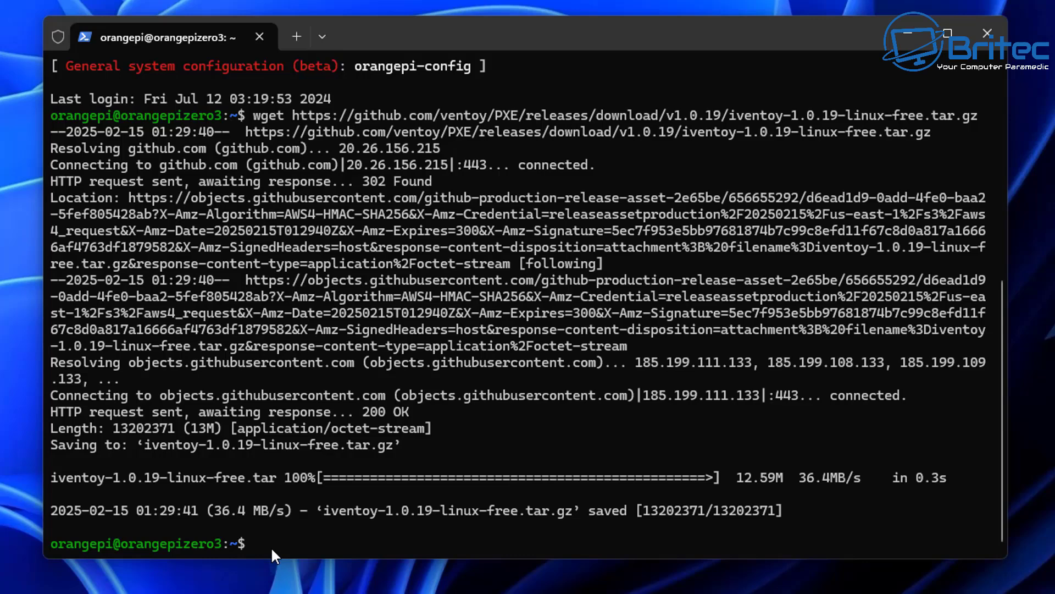
pyautogui.write('tar -xzf iventoy-1.0.19-linux-free.tar.gz')
pyautogui.press('Return')
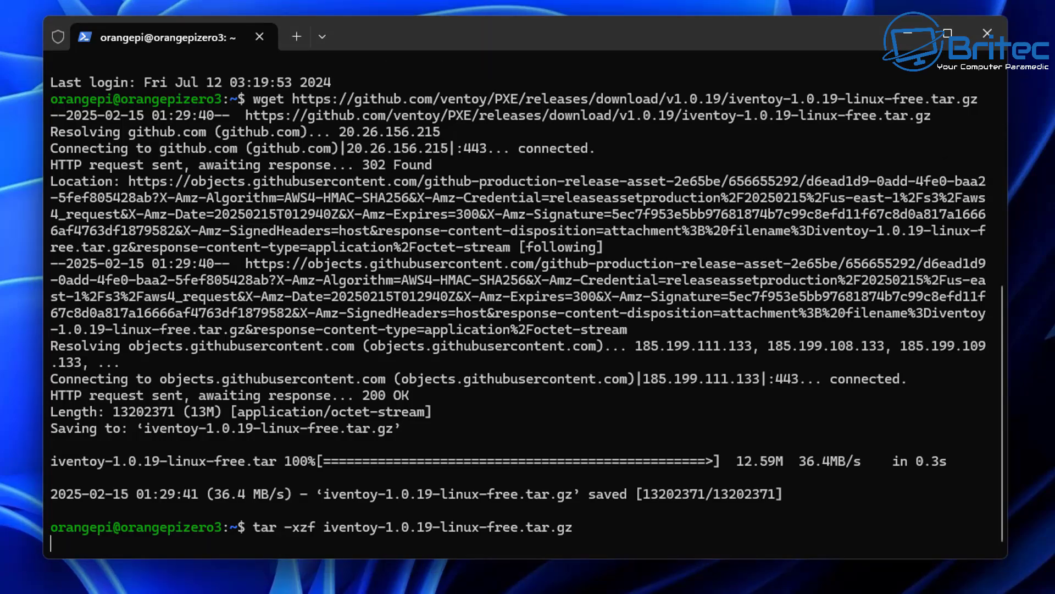